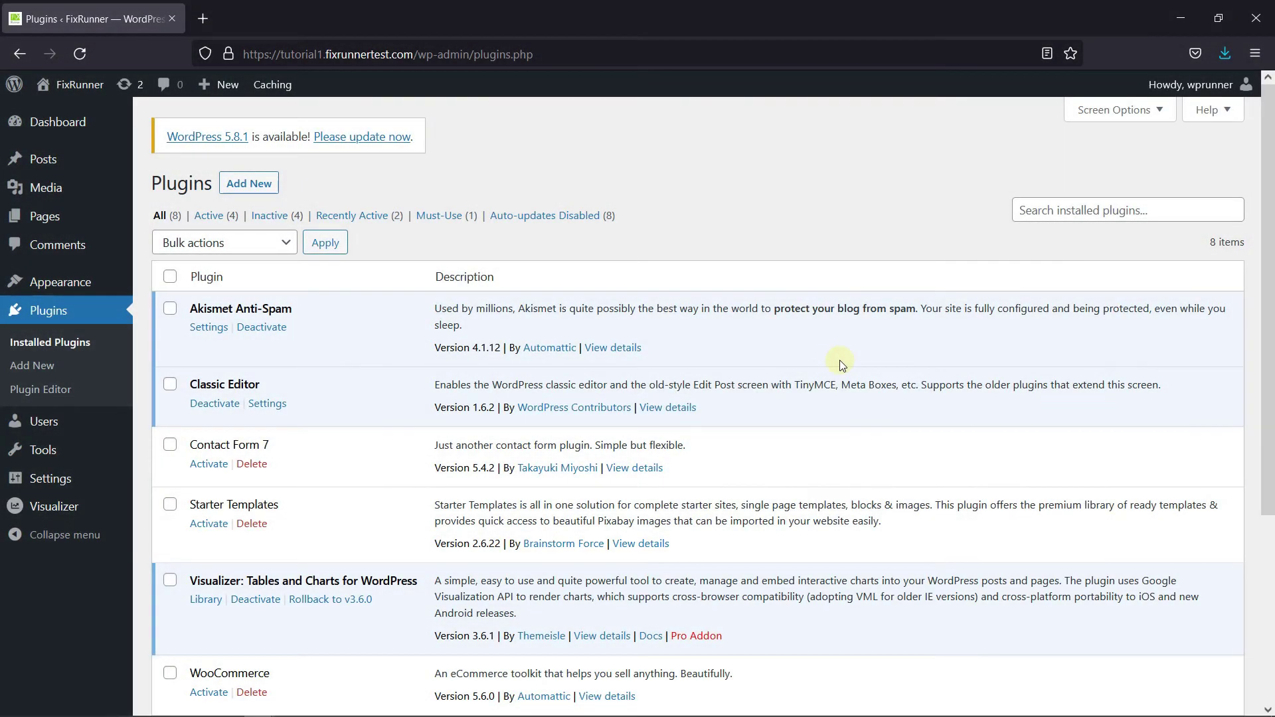
Step: Start a new chart from Visualizer's Add New Chart entry in the admin sidebar
{"action": "scroll", "coordinate": [839, 360], "scroll_direction": "down", "scroll_amount": 3}
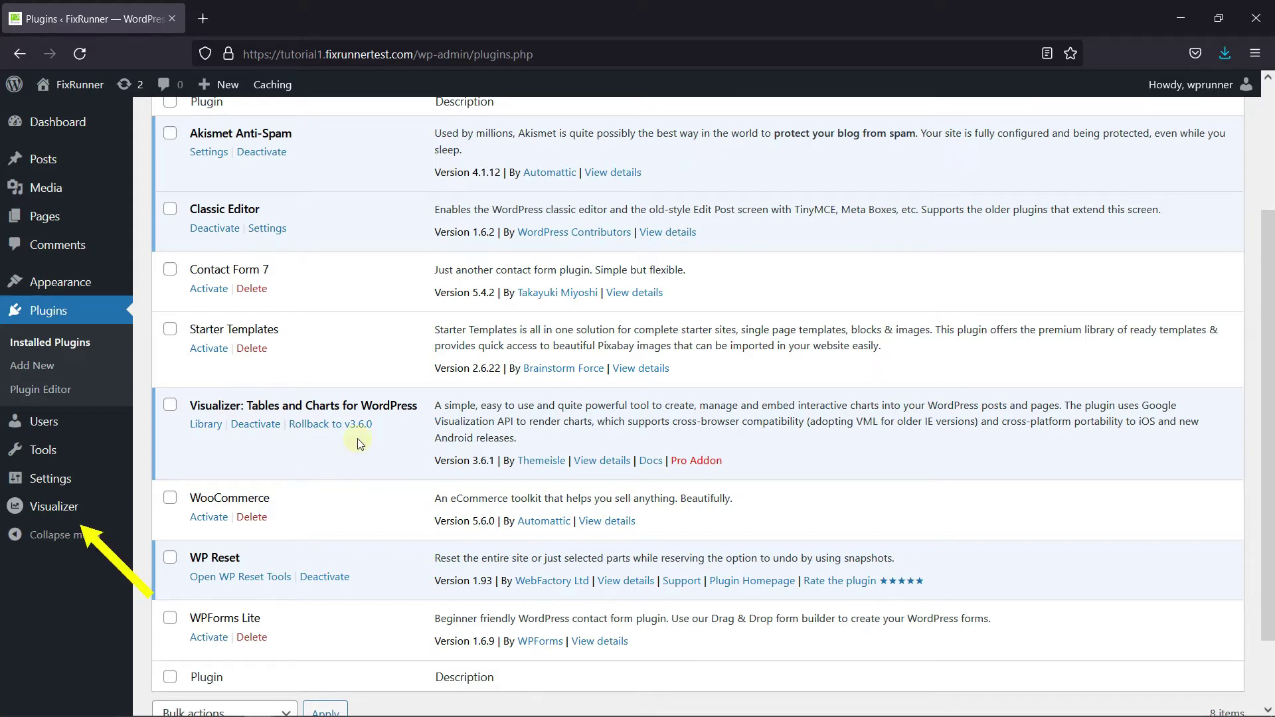
{"action": "mouse_move", "coordinate": [92, 516]}
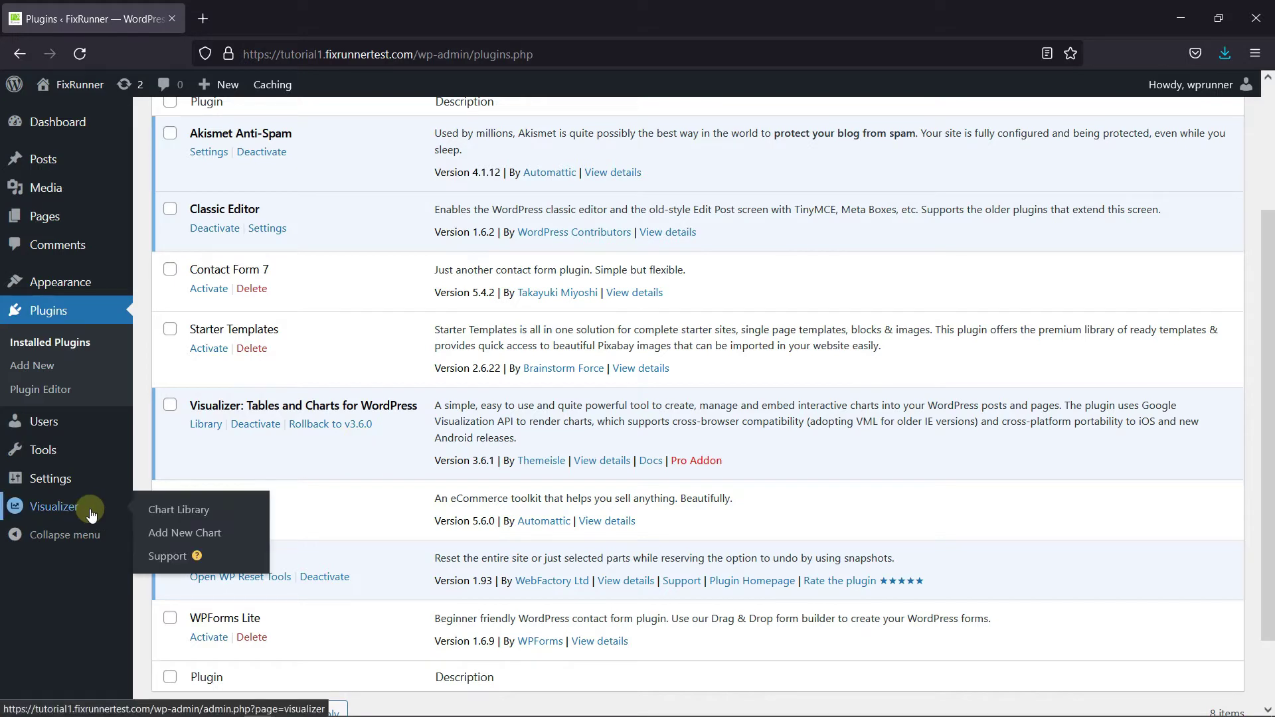
{"action": "left_click", "coordinate": [184, 533]}
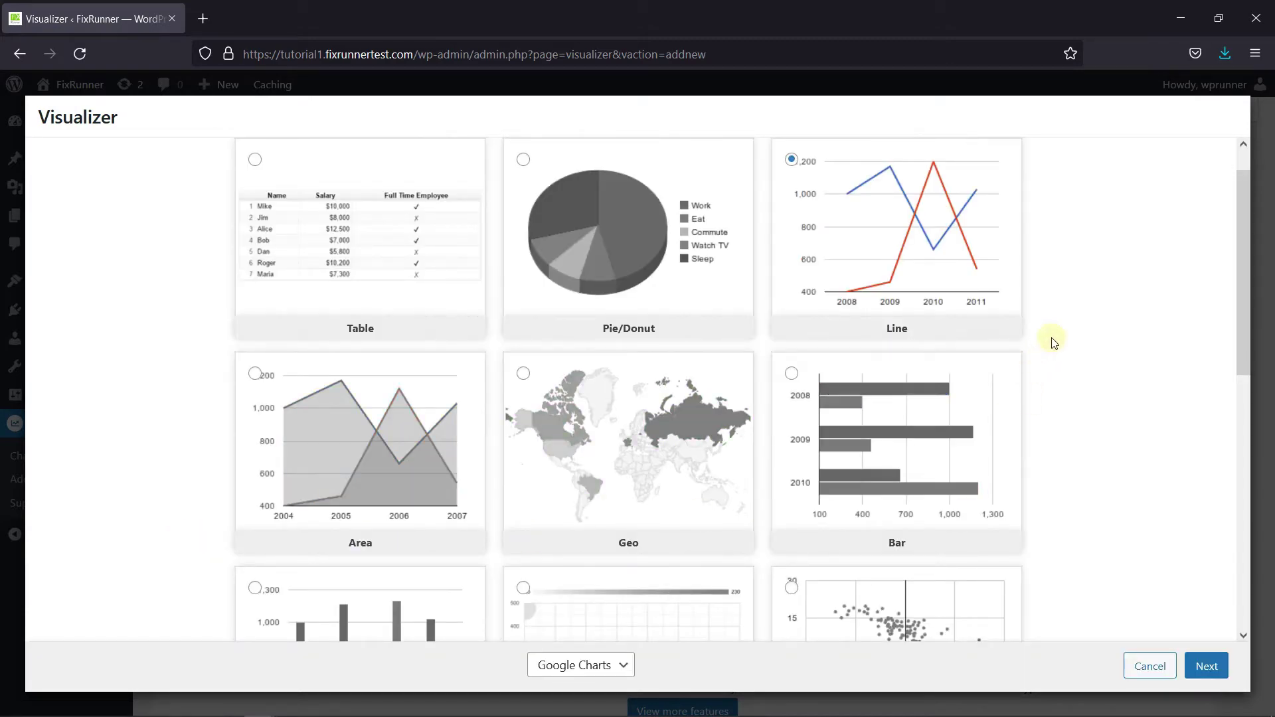
Step: Select the Pie/Donut chart type and continue to the data step
{"action": "scroll", "coordinate": [1053, 342], "scroll_direction": "down", "scroll_amount": 3}
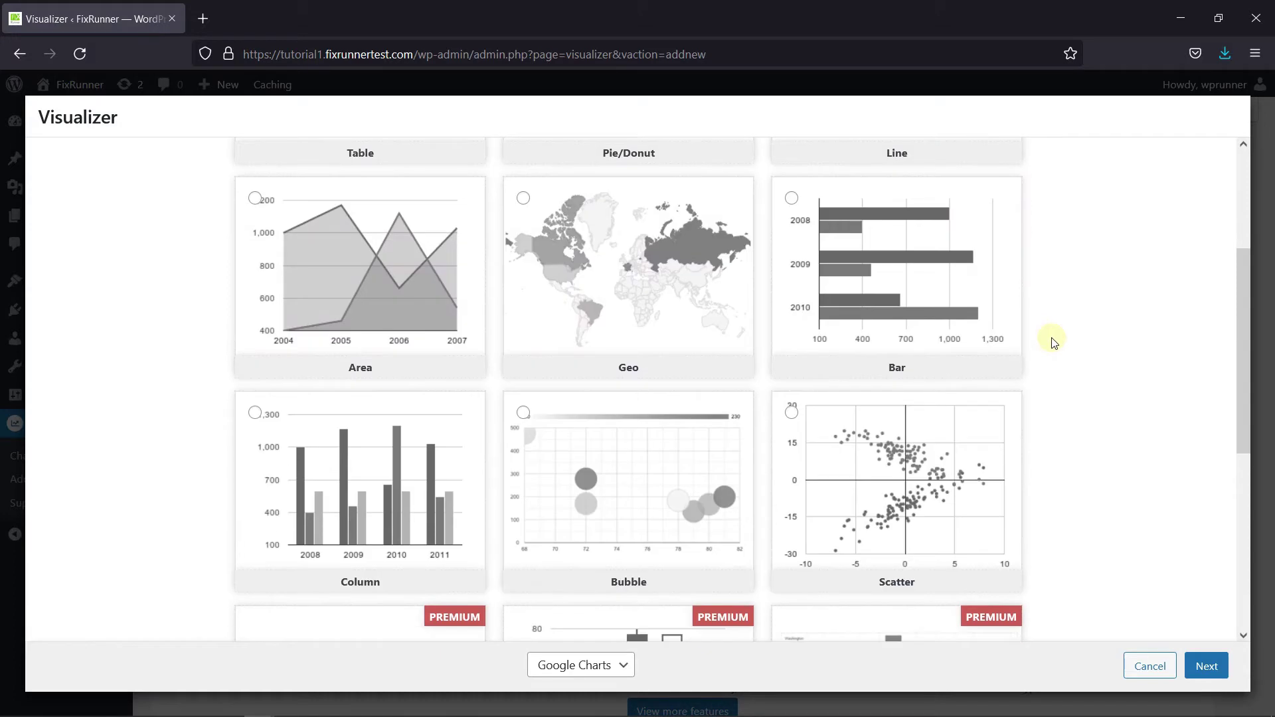
{"action": "scroll", "coordinate": [1053, 342], "scroll_direction": "up", "scroll_amount": 3}
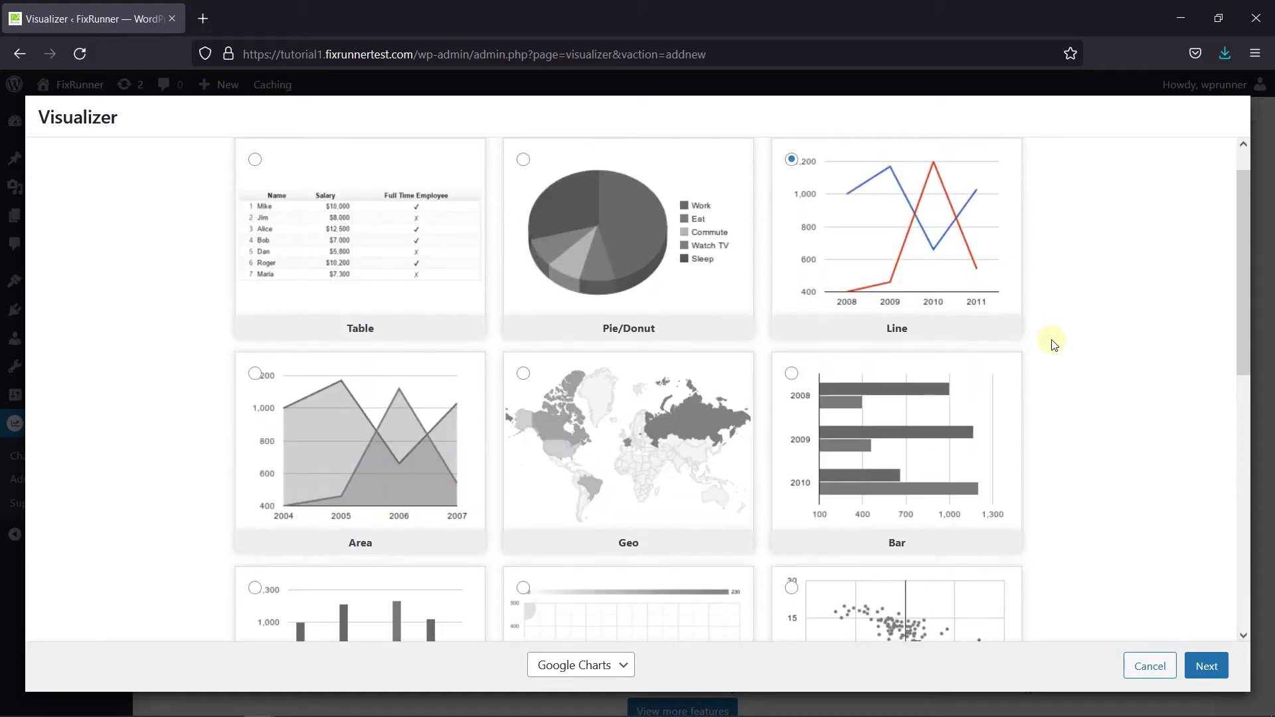
{"action": "left_click", "coordinate": [598, 296]}
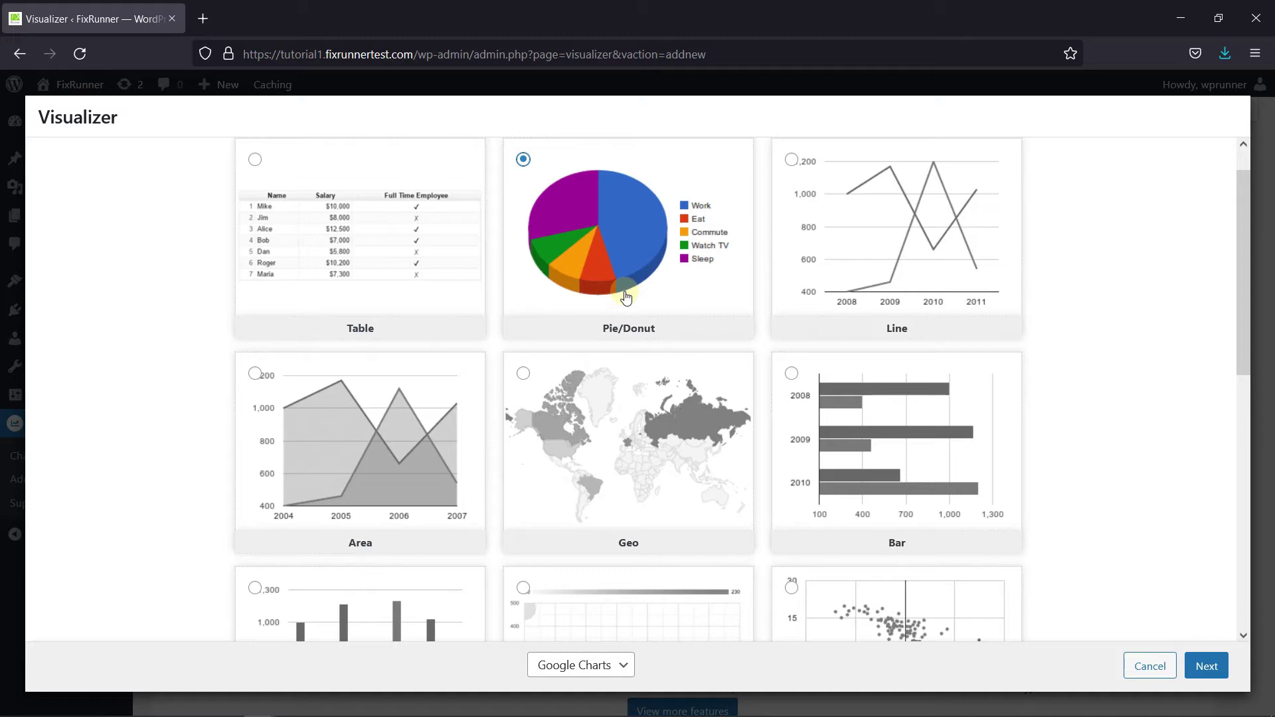
{"action": "left_click", "coordinate": [1215, 675]}
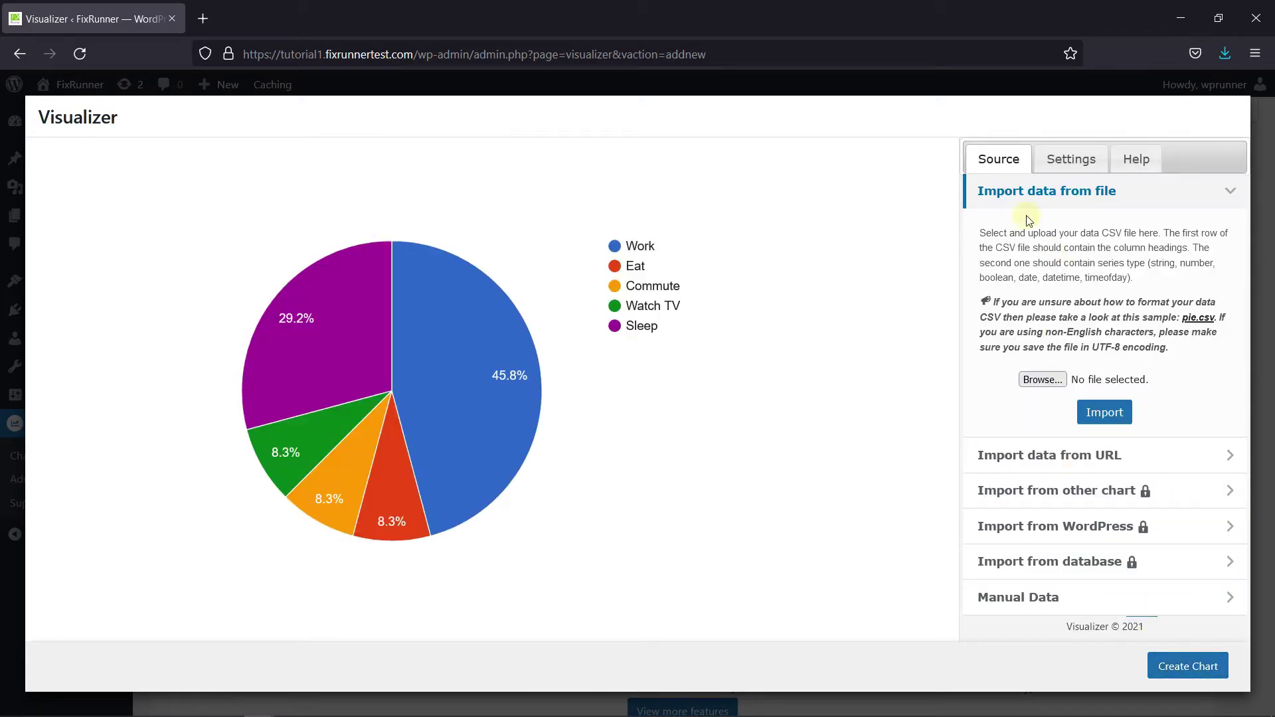
Step: Import Daily Activities.csv into the pie chart and set its title to 'My Daily Routine'
{"action": "left_click", "coordinate": [1080, 411]}
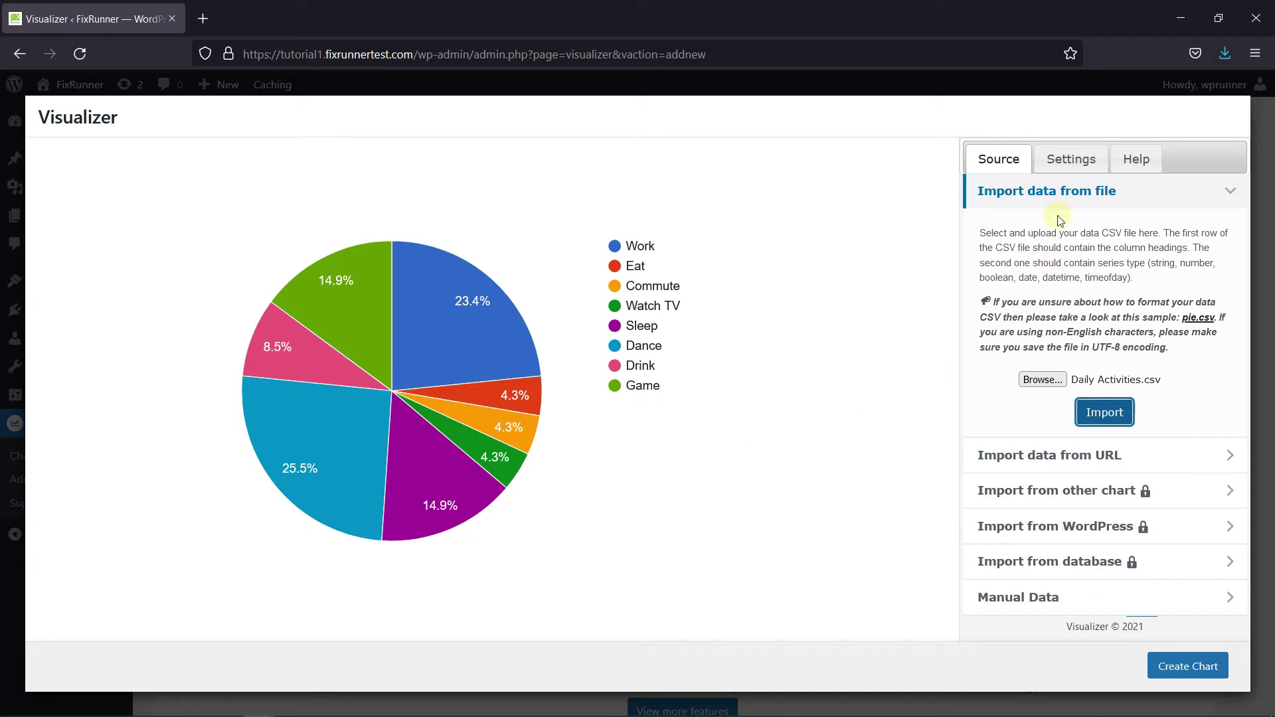
{"action": "left_click", "coordinate": [1070, 161]}
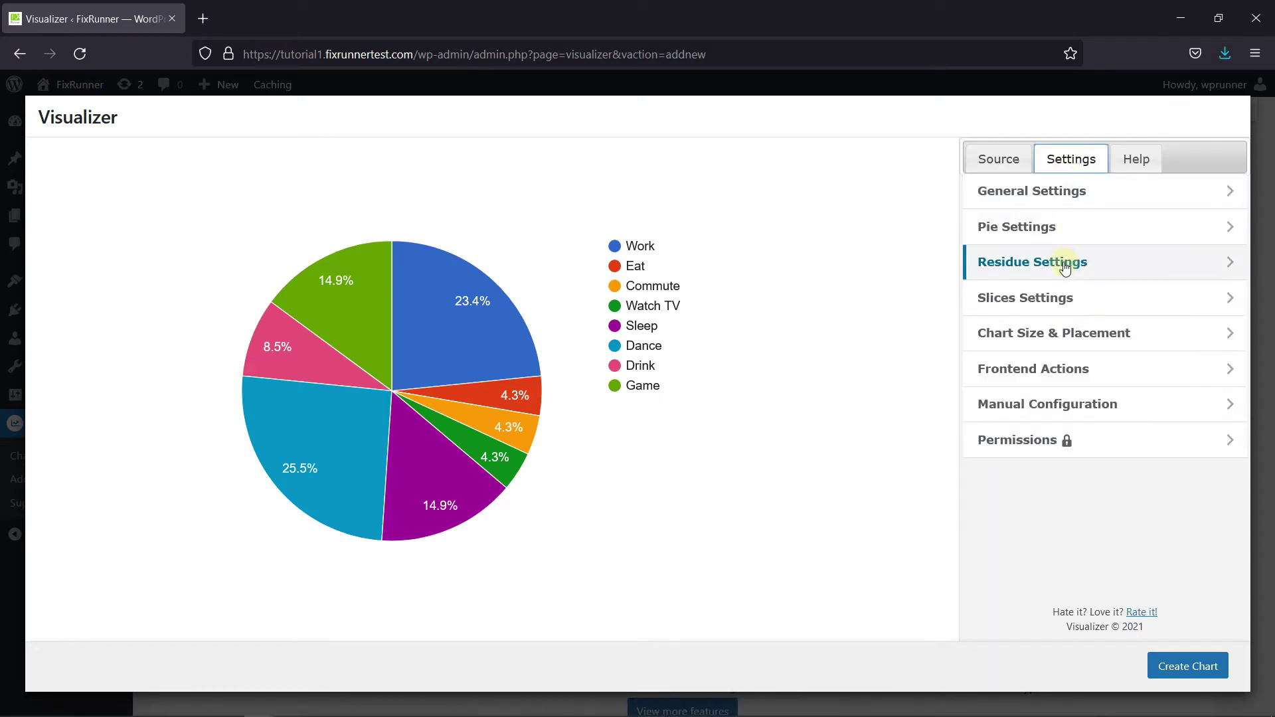
{"action": "left_click", "coordinate": [1028, 194]}
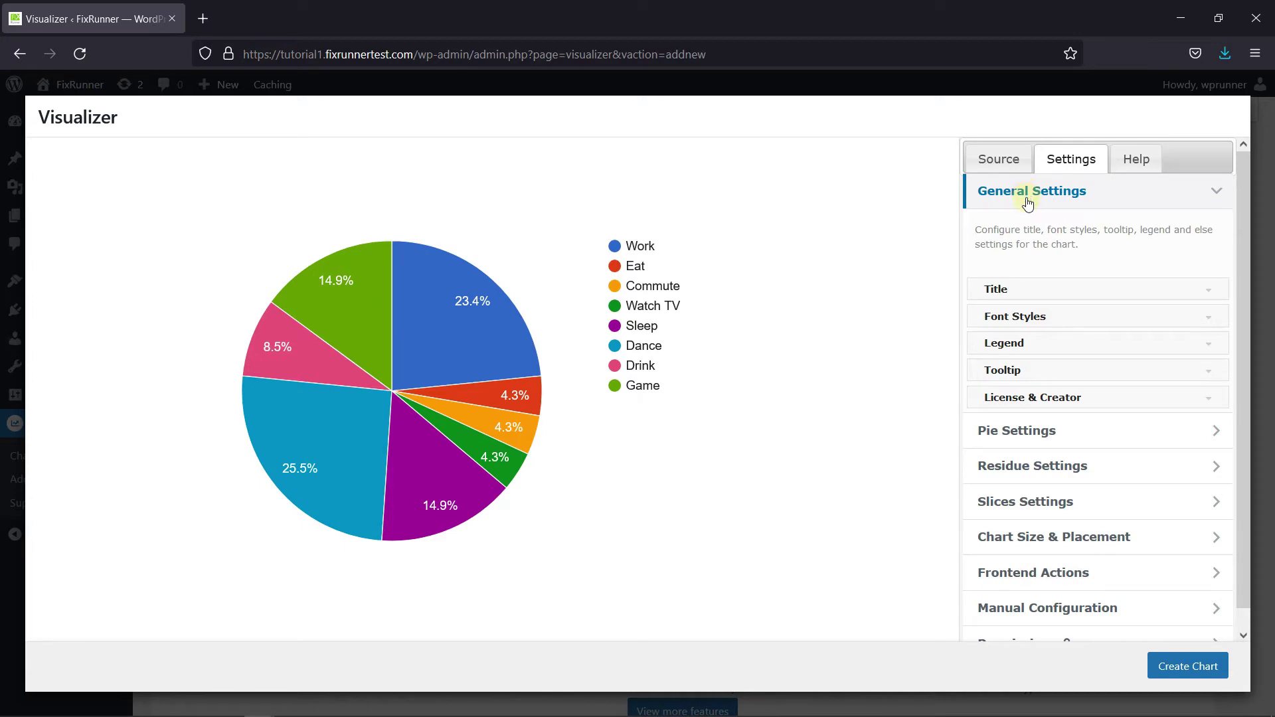
{"action": "left_click", "coordinate": [1019, 293]}
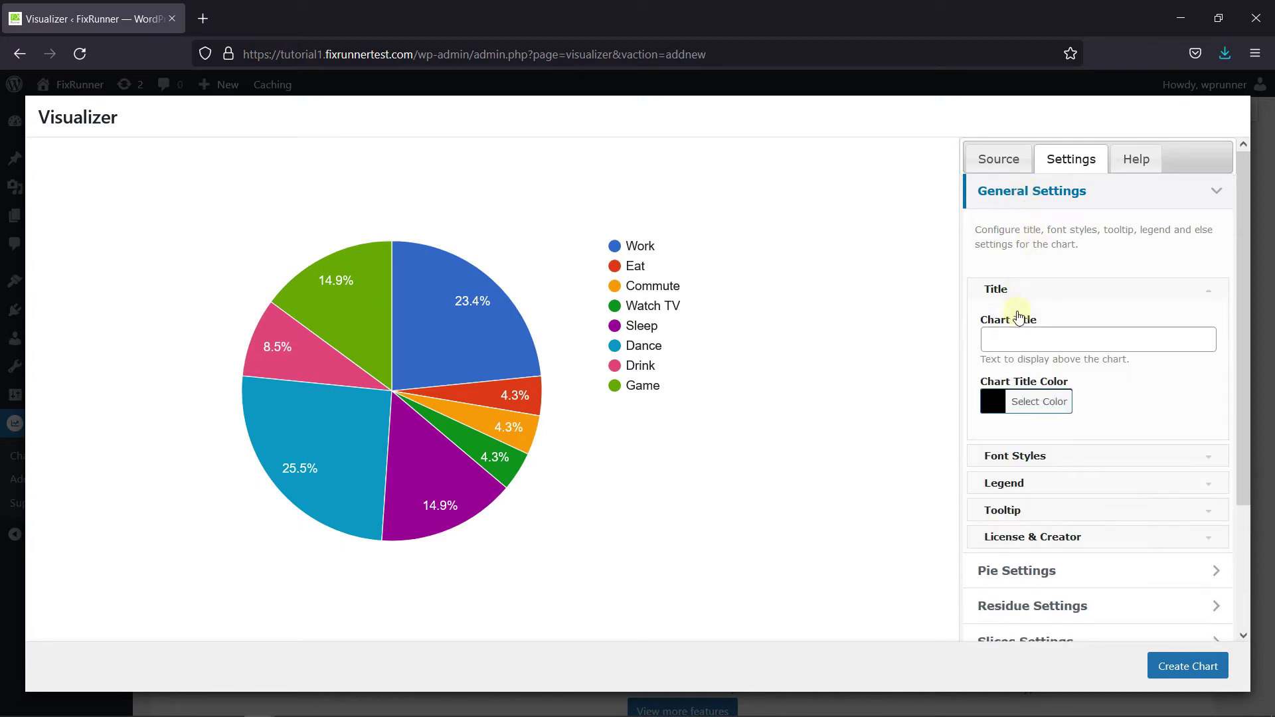
{"action": "left_click", "coordinate": [1055, 336]}
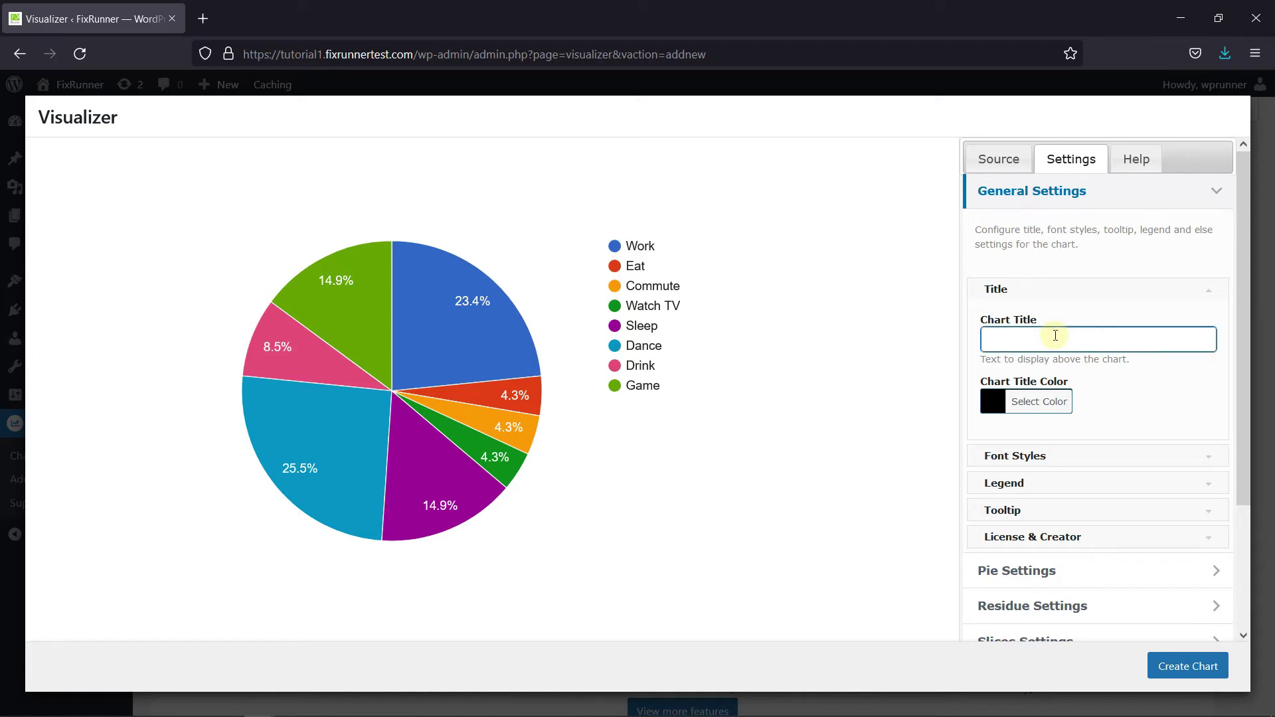
{"action": "type", "text": "My Daily Routine"}
{"action": "left_click", "coordinate": [1123, 415]}
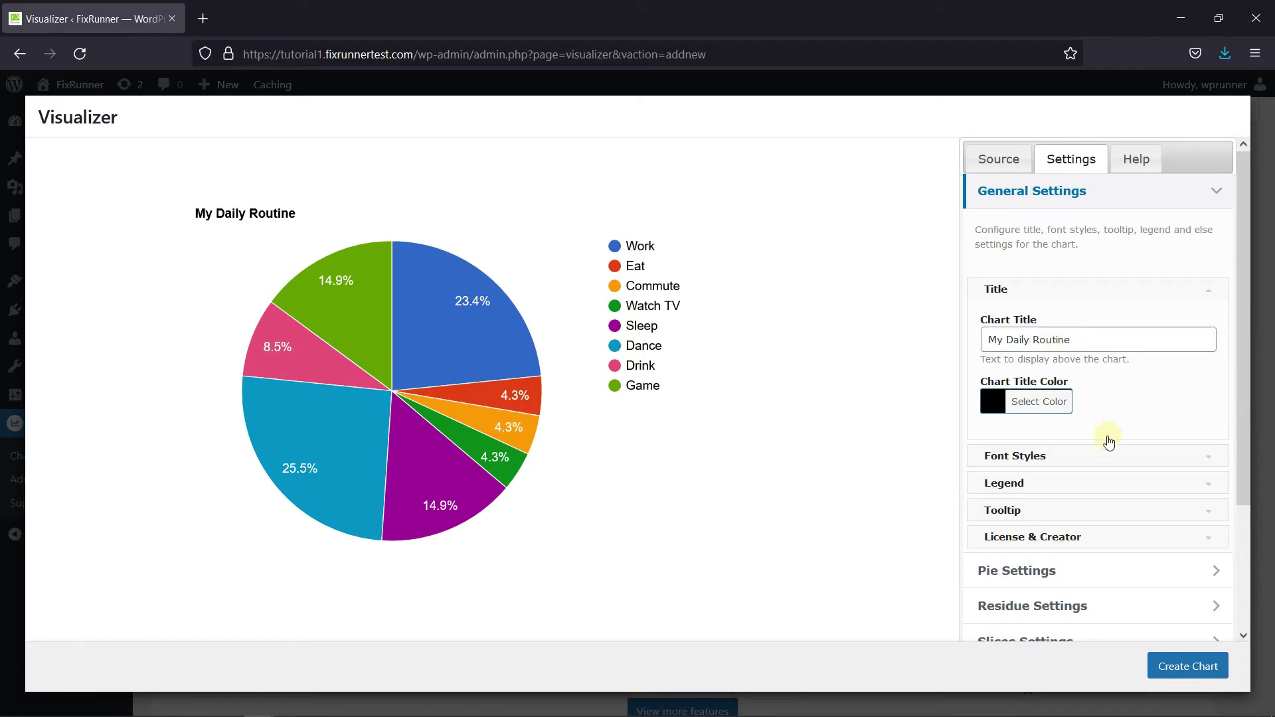
{"action": "left_click", "coordinate": [1068, 462]}
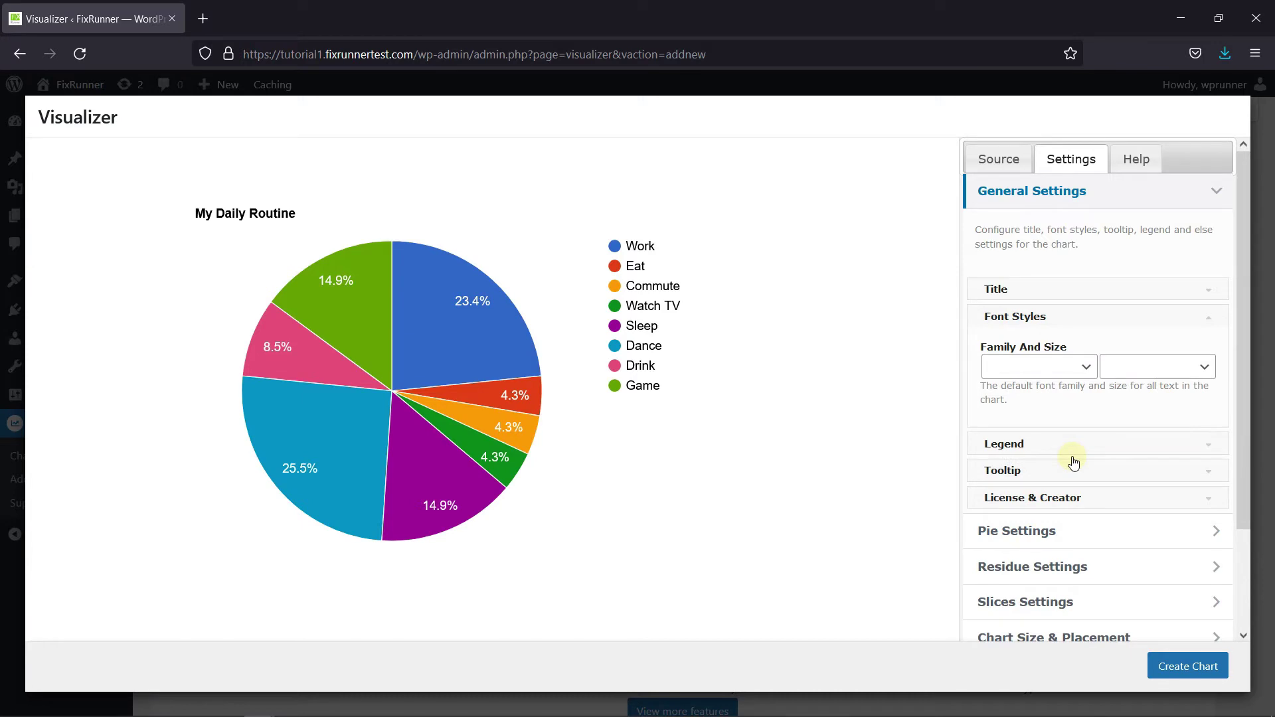
Step: Set the chart font family to Wide at size 15
{"action": "left_click", "coordinate": [1027, 369]}
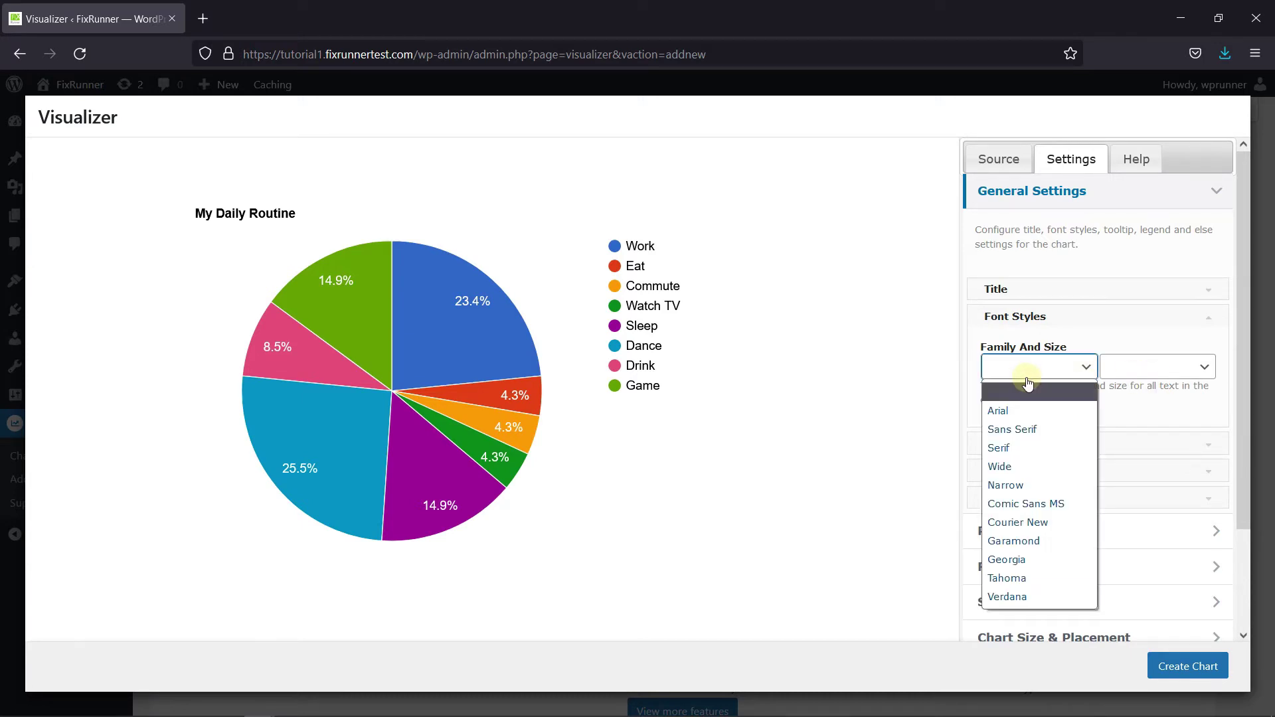
{"action": "left_click", "coordinate": [1026, 466]}
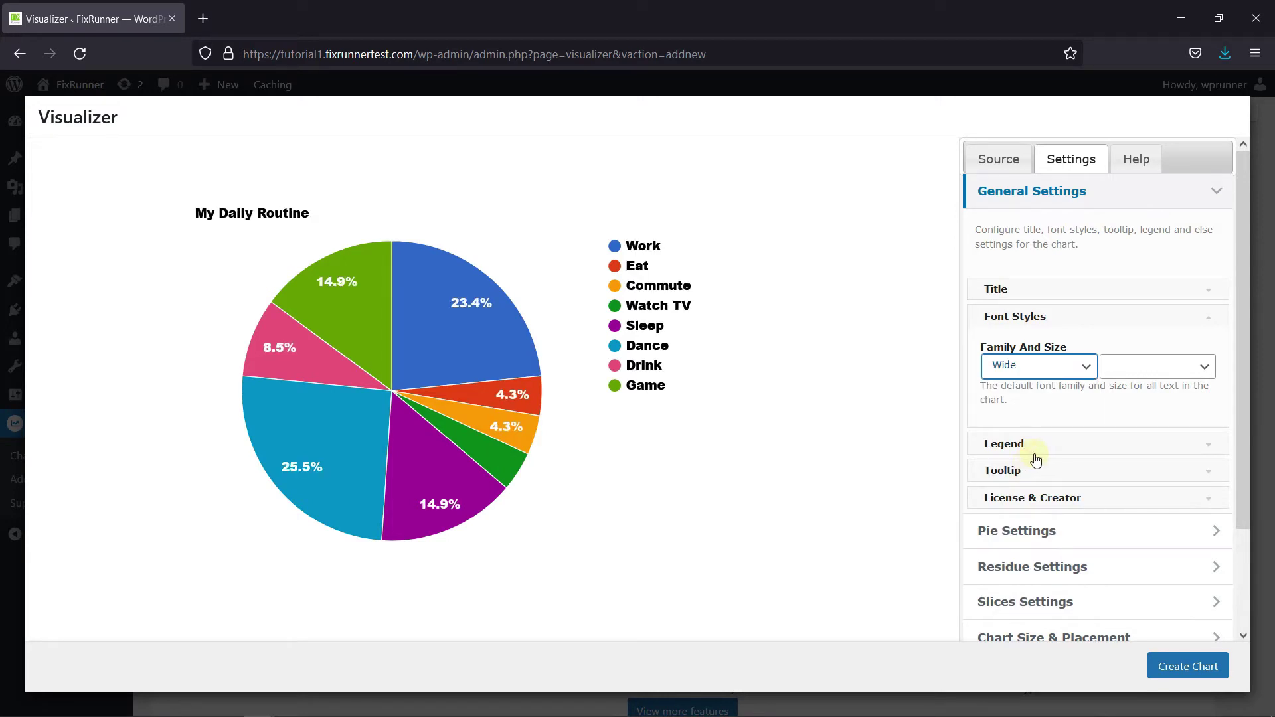
{"action": "left_click", "coordinate": [1144, 367]}
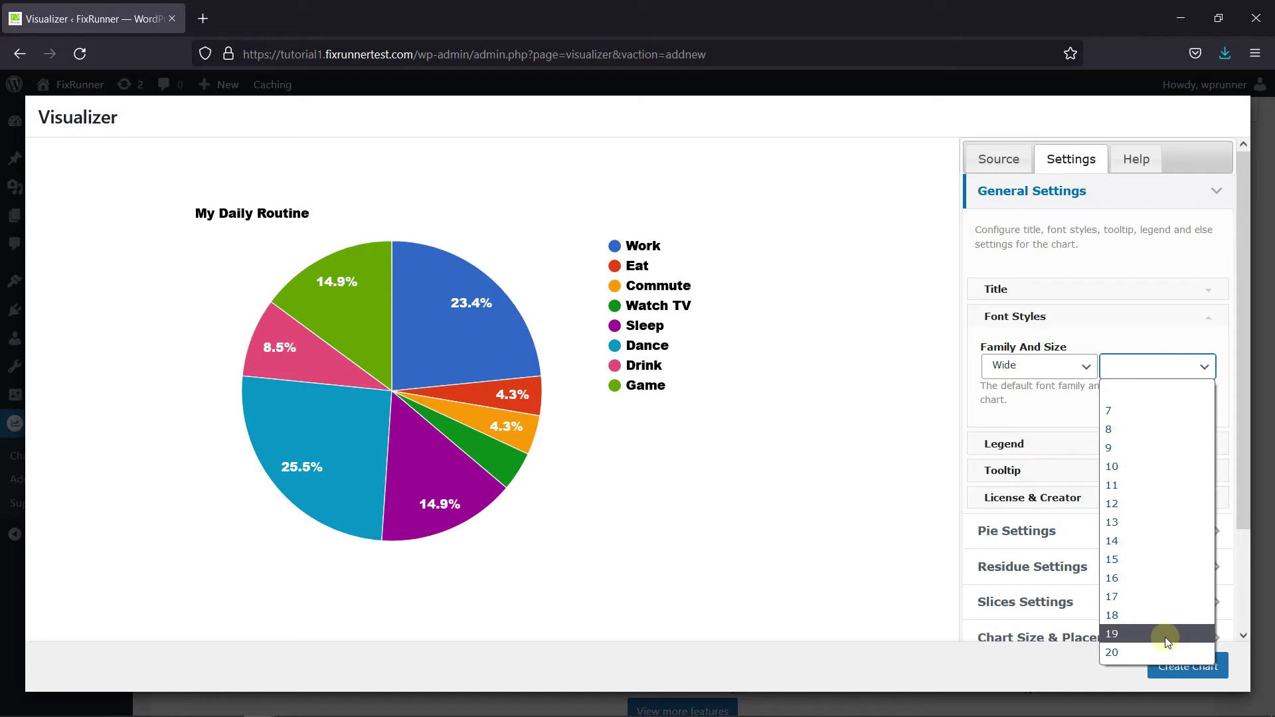
{"action": "left_click", "coordinate": [1159, 564]}
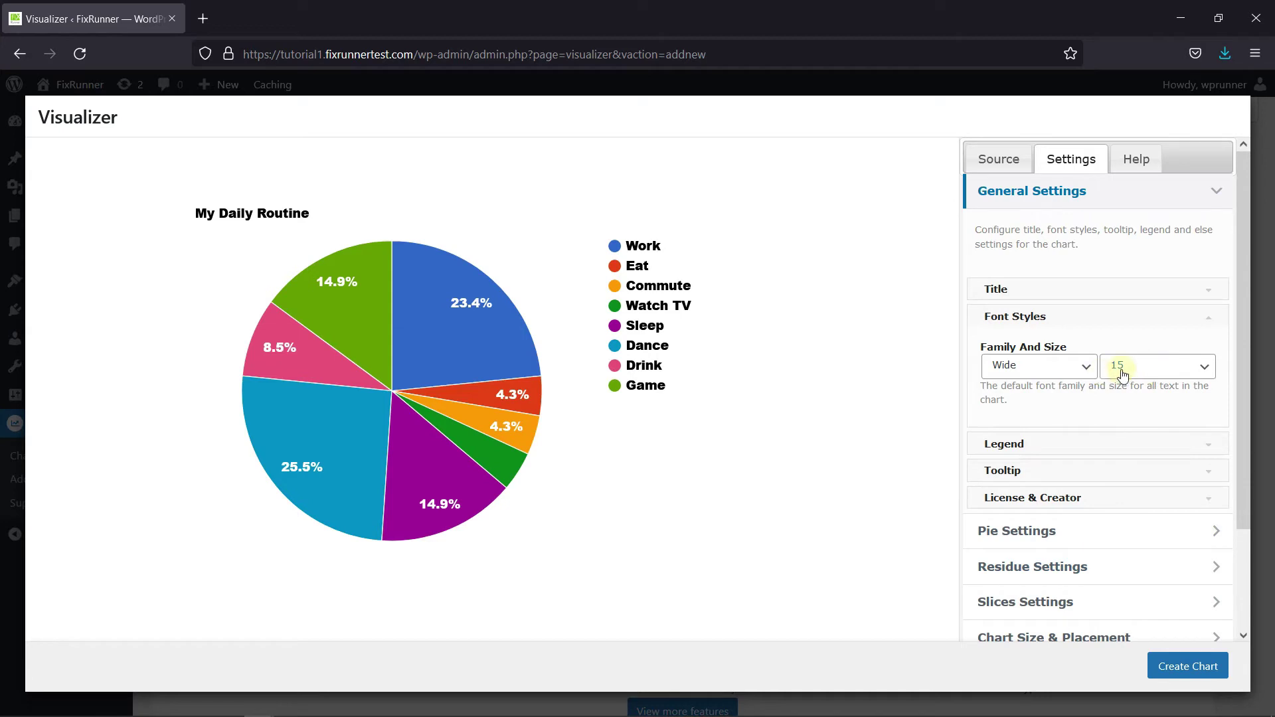
Step: Place the legend to the left of the chart, leaving its alignment unchanged
{"action": "left_click", "coordinate": [1050, 458]}
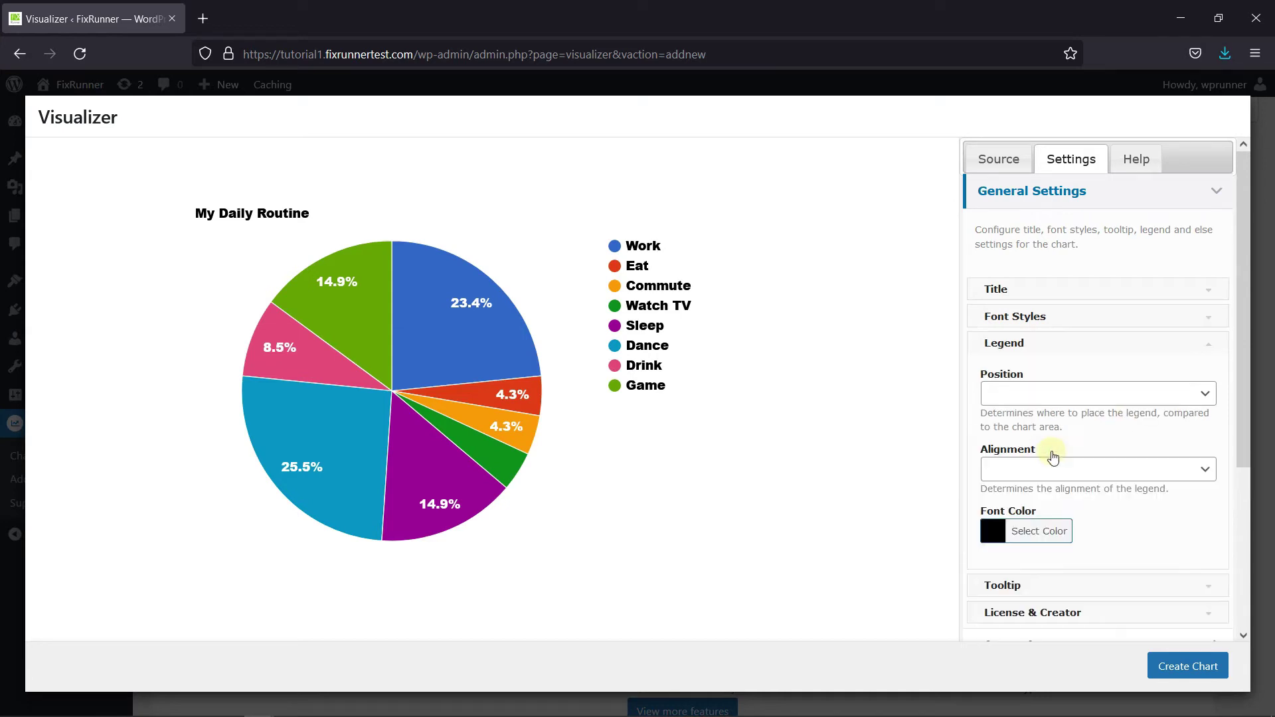
{"action": "left_click", "coordinate": [1111, 388]}
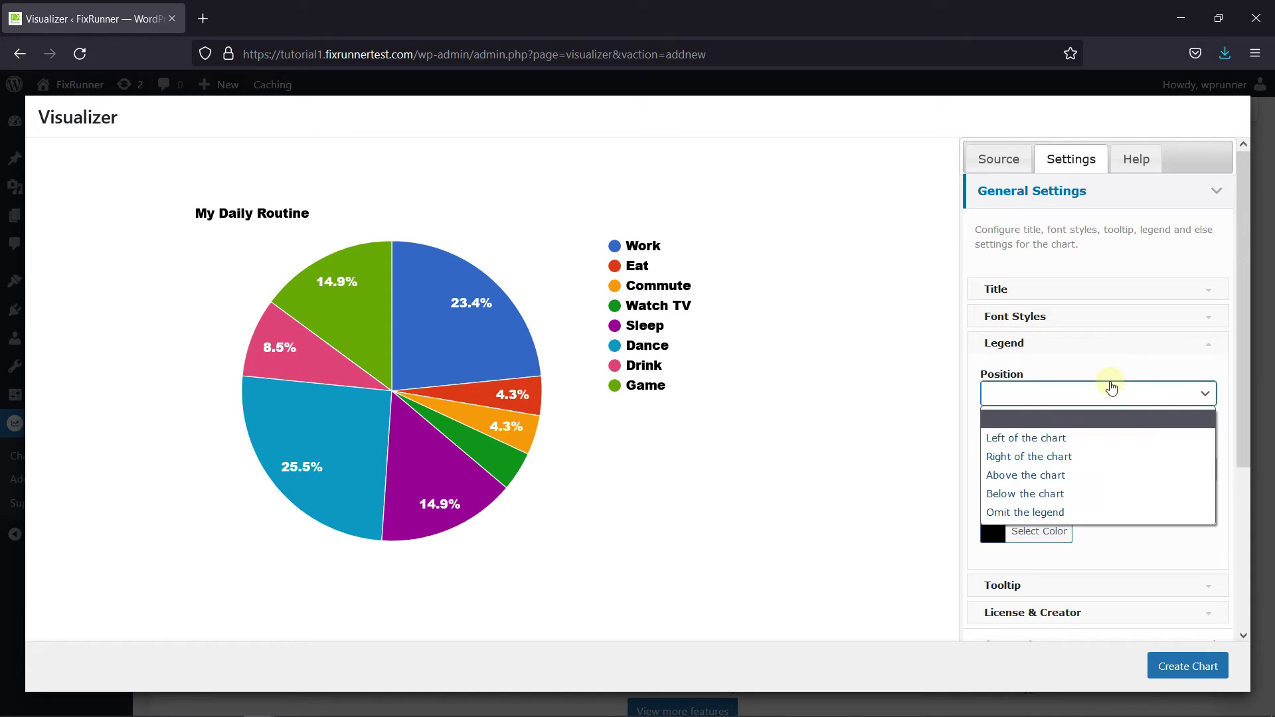
{"action": "left_click", "coordinate": [1090, 456]}
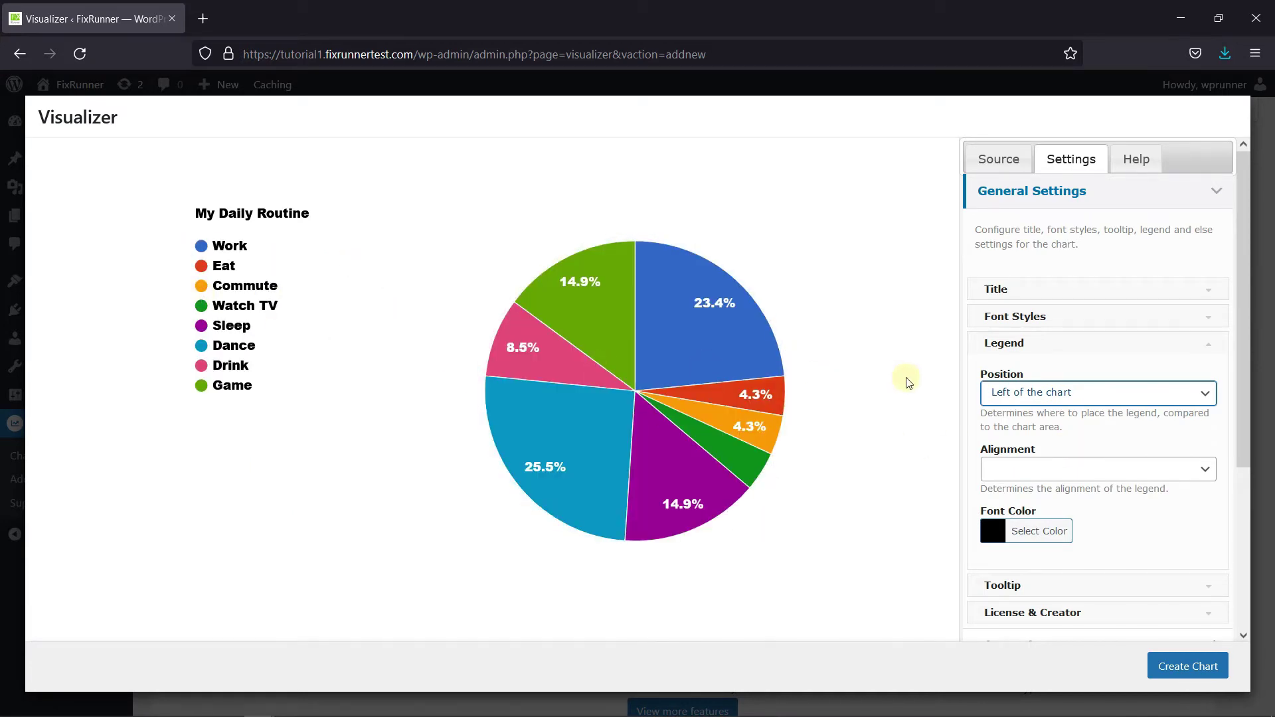
{"action": "left_click", "coordinate": [1031, 475]}
{"action": "left_click", "coordinate": [1031, 475]}
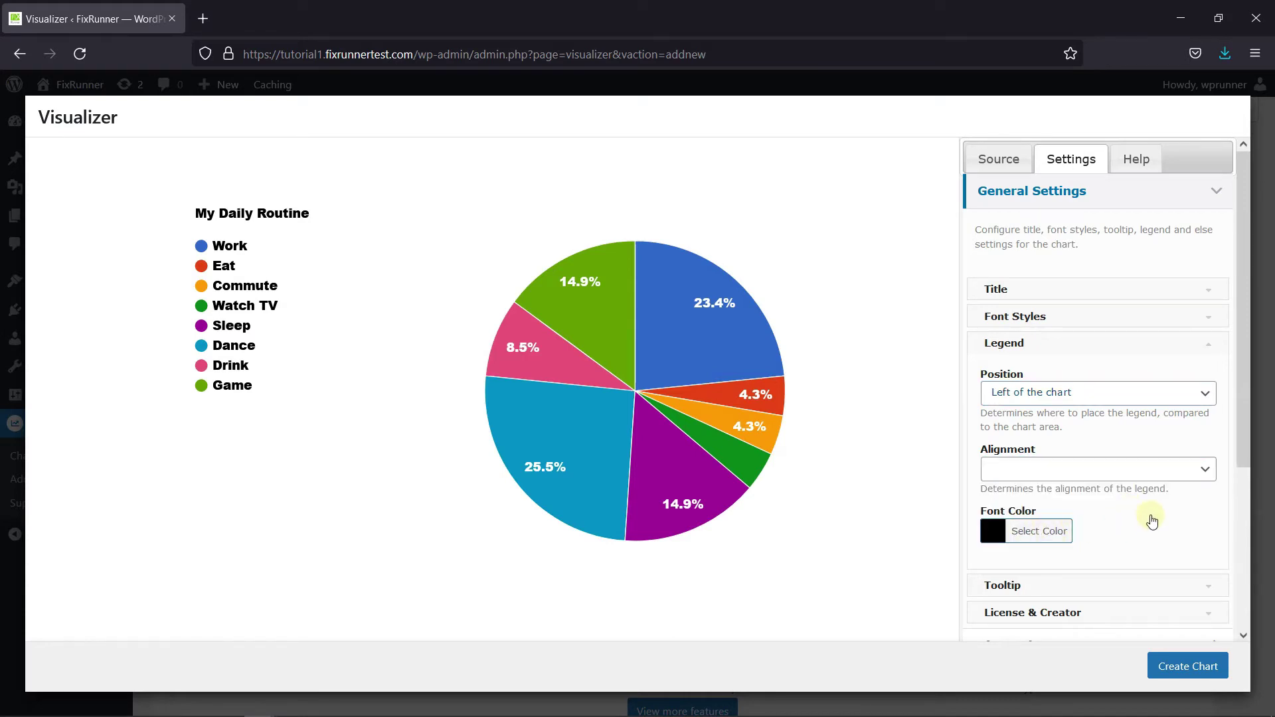
Step: Set the tooltip trigger to 'displayed when the user hovers over an element'
{"action": "left_click", "coordinate": [1055, 585]}
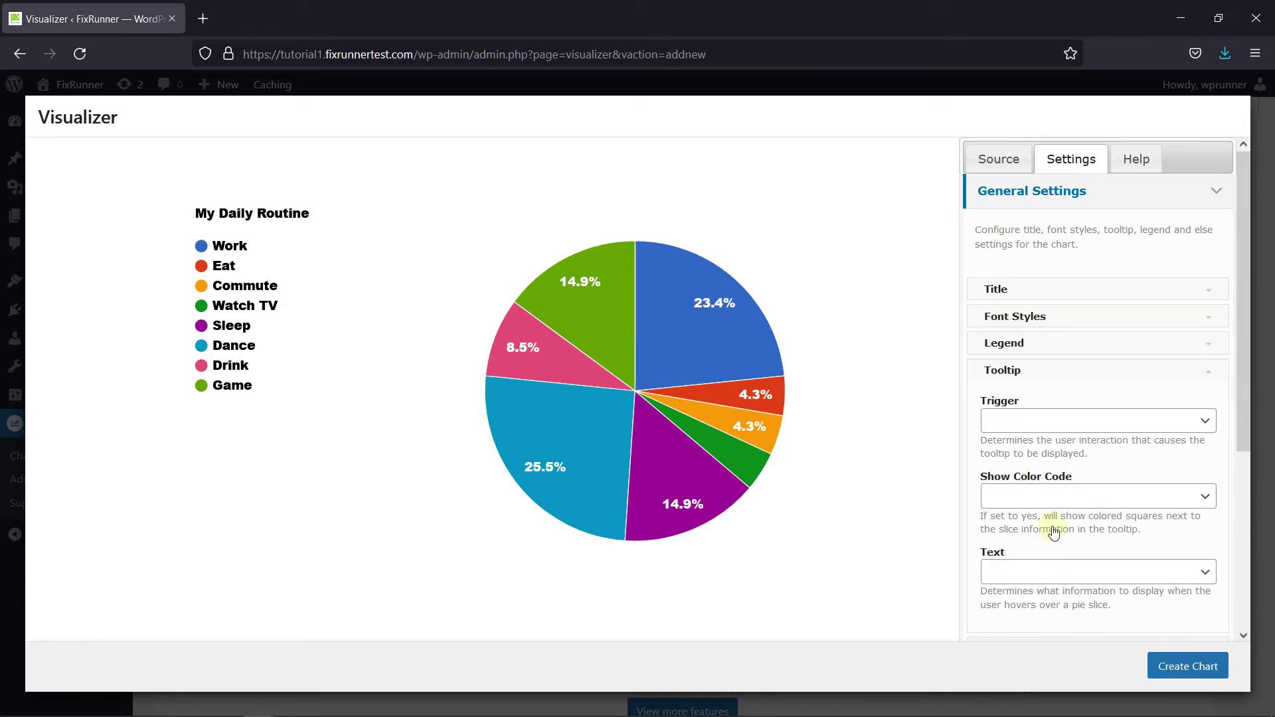
{"action": "scroll", "coordinate": [1124, 449], "scroll_direction": "down", "scroll_amount": 2}
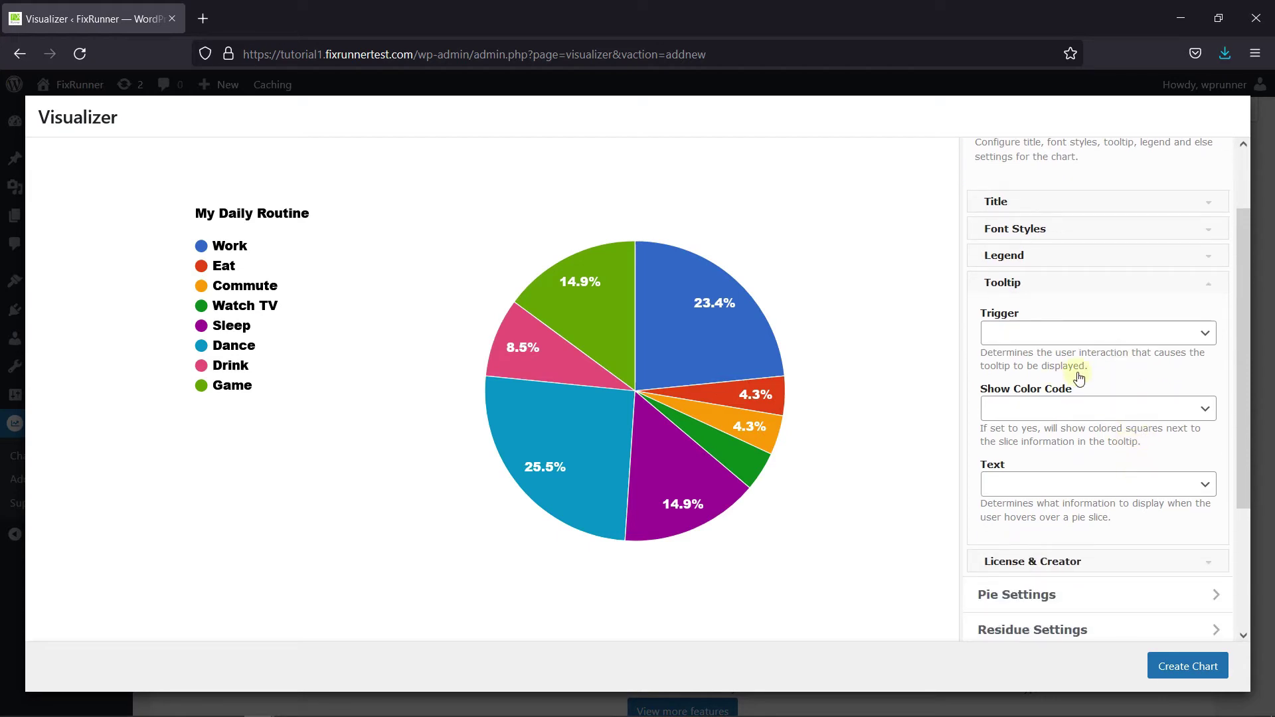
{"action": "left_click", "coordinate": [1062, 350]}
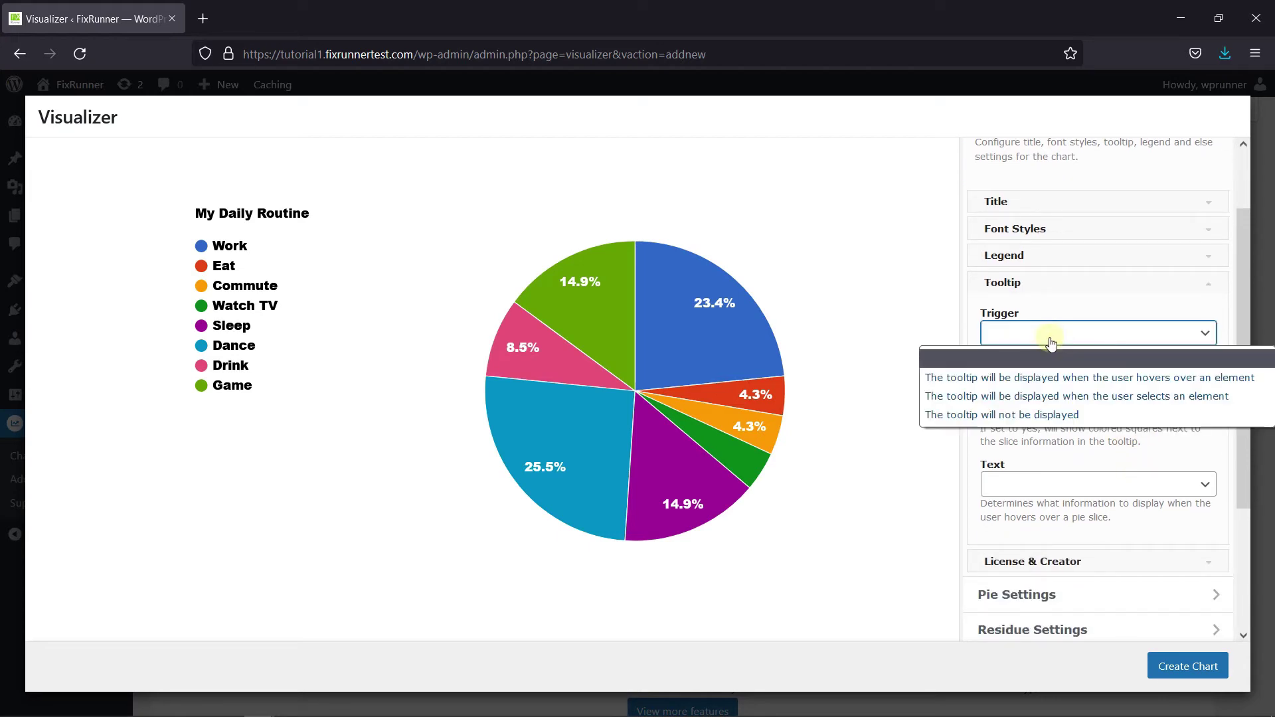
{"action": "left_click", "coordinate": [1065, 383]}
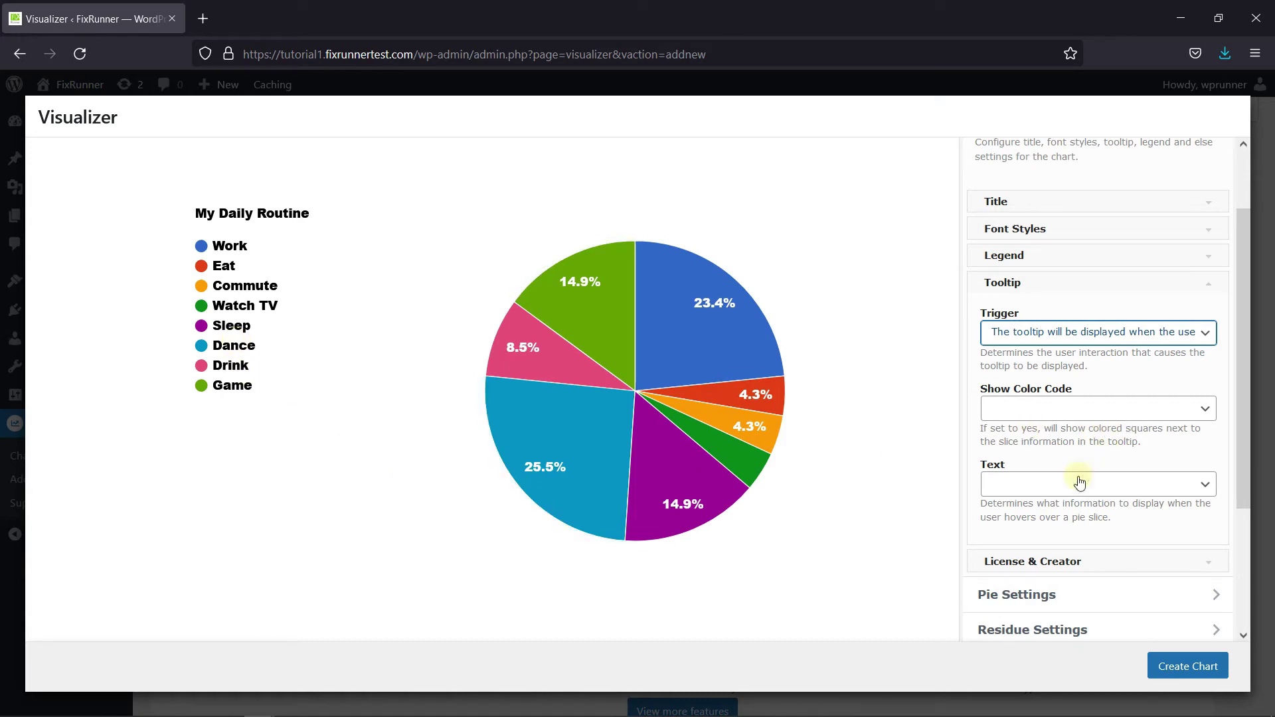
{"action": "left_click", "coordinate": [1172, 484]}
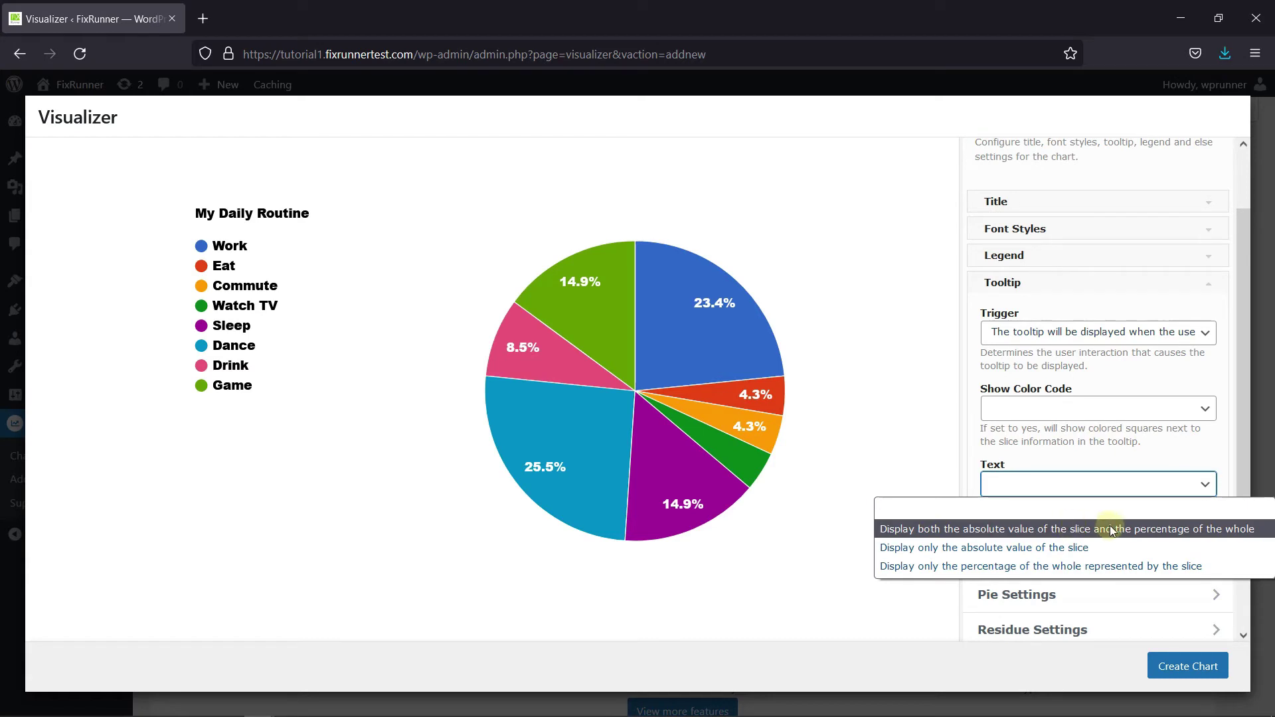
Step: Keep the default tooltip text and reveal the License & Creator and Pie Settings sections
{"action": "left_click", "coordinate": [1152, 529]}
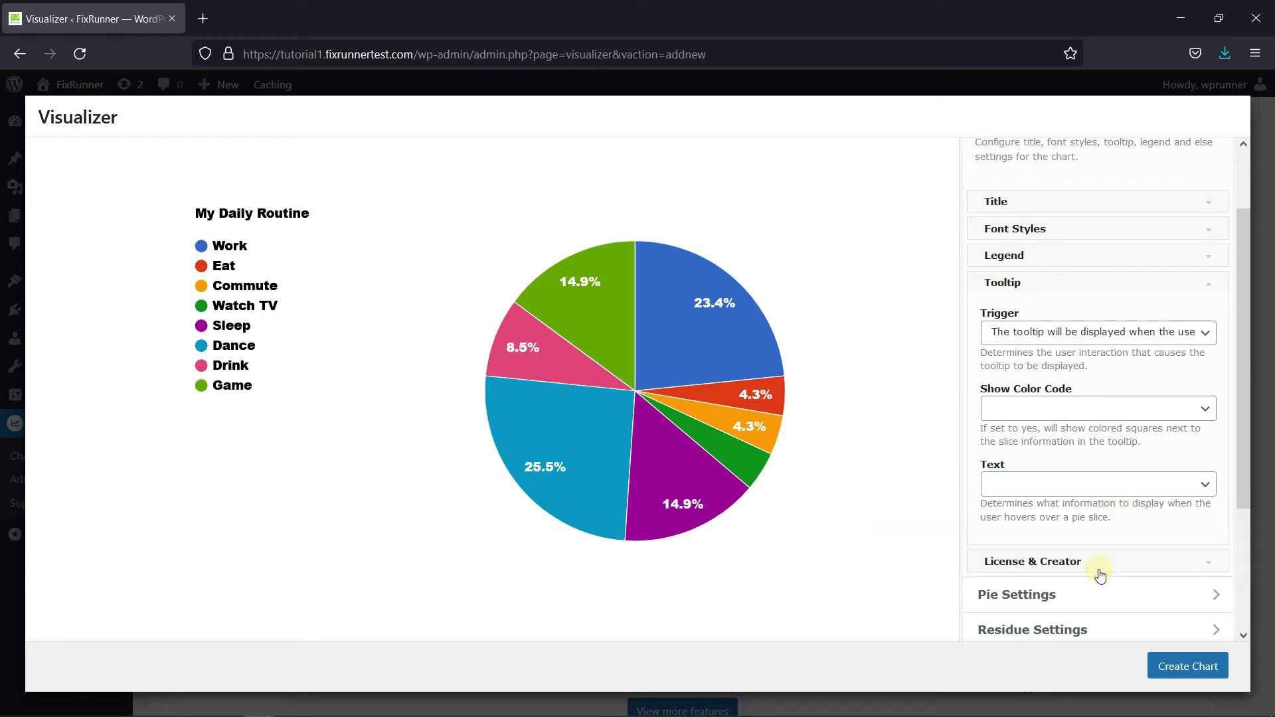
{"action": "left_click", "coordinate": [1060, 553]}
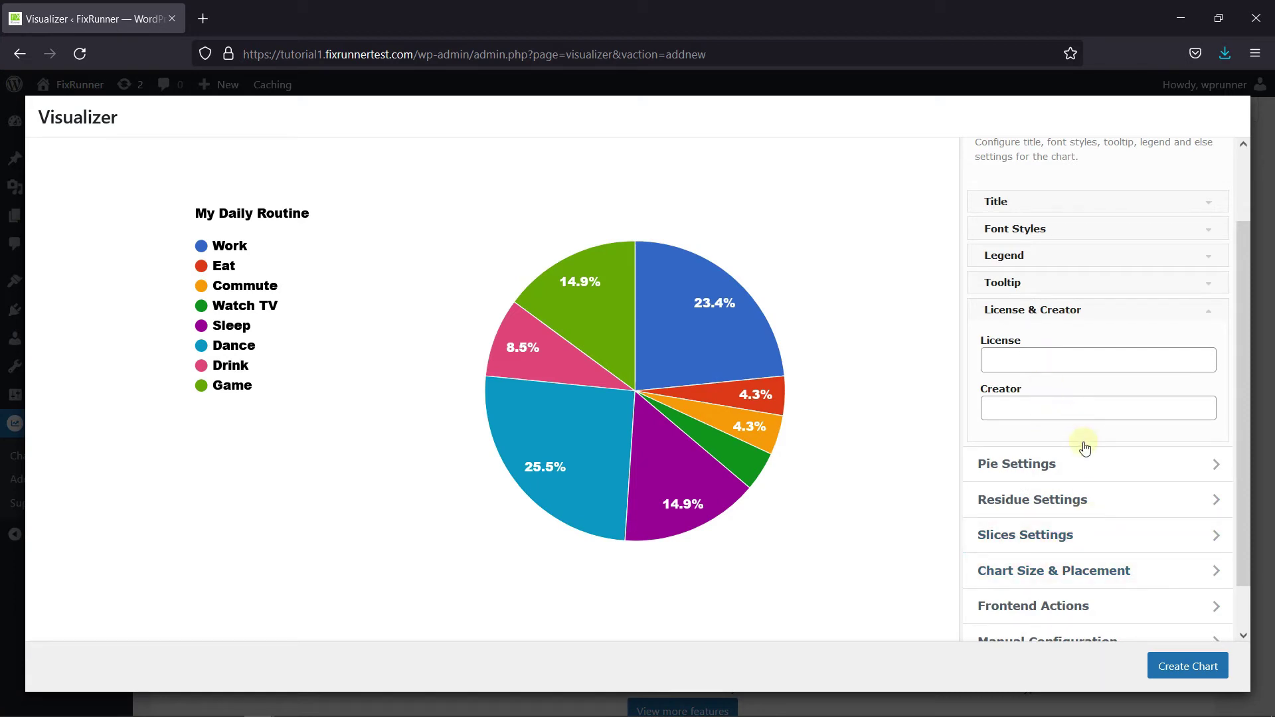
{"action": "left_click", "coordinate": [1060, 473]}
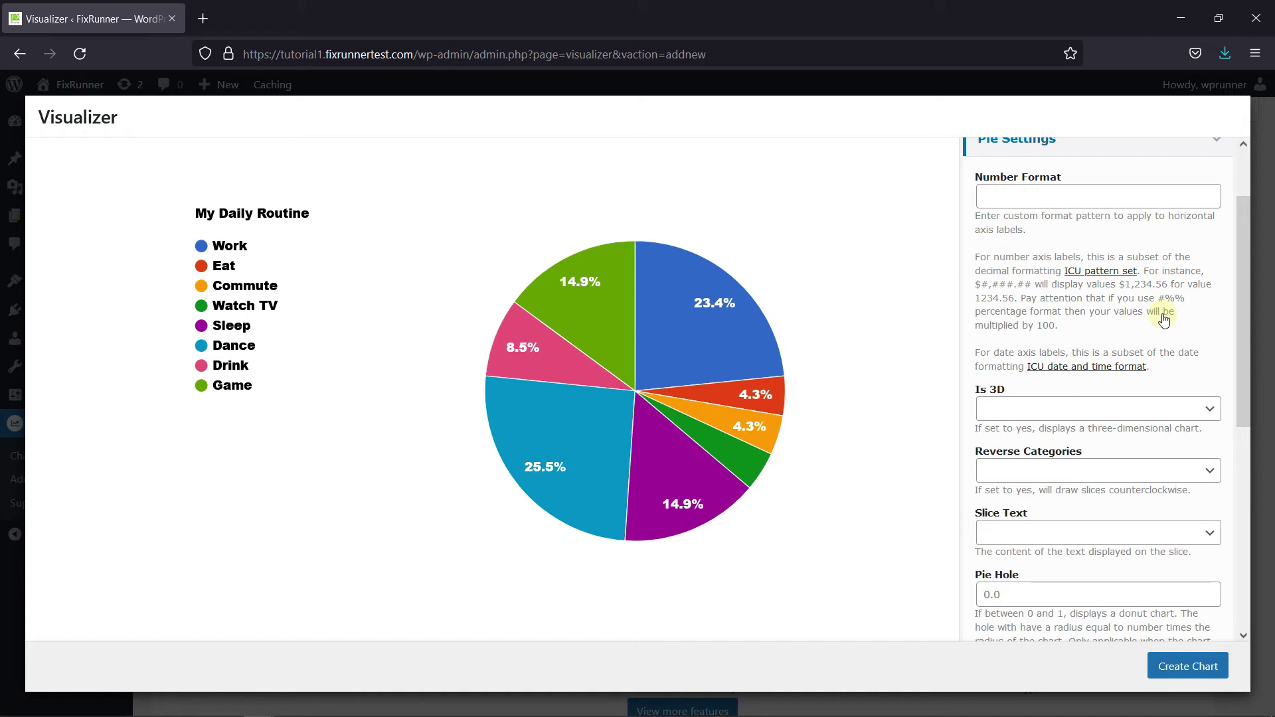
Step: Set Is 3D to Yes so the pie renders three-dimensionally
{"action": "scroll", "coordinate": [1165, 319], "scroll_direction": "down", "scroll_amount": 3}
{"action": "scroll", "coordinate": [1164, 319], "scroll_direction": "down", "scroll_amount": 2}
{"action": "scroll", "coordinate": [1122, 292], "scroll_direction": "up", "scroll_amount": 2}
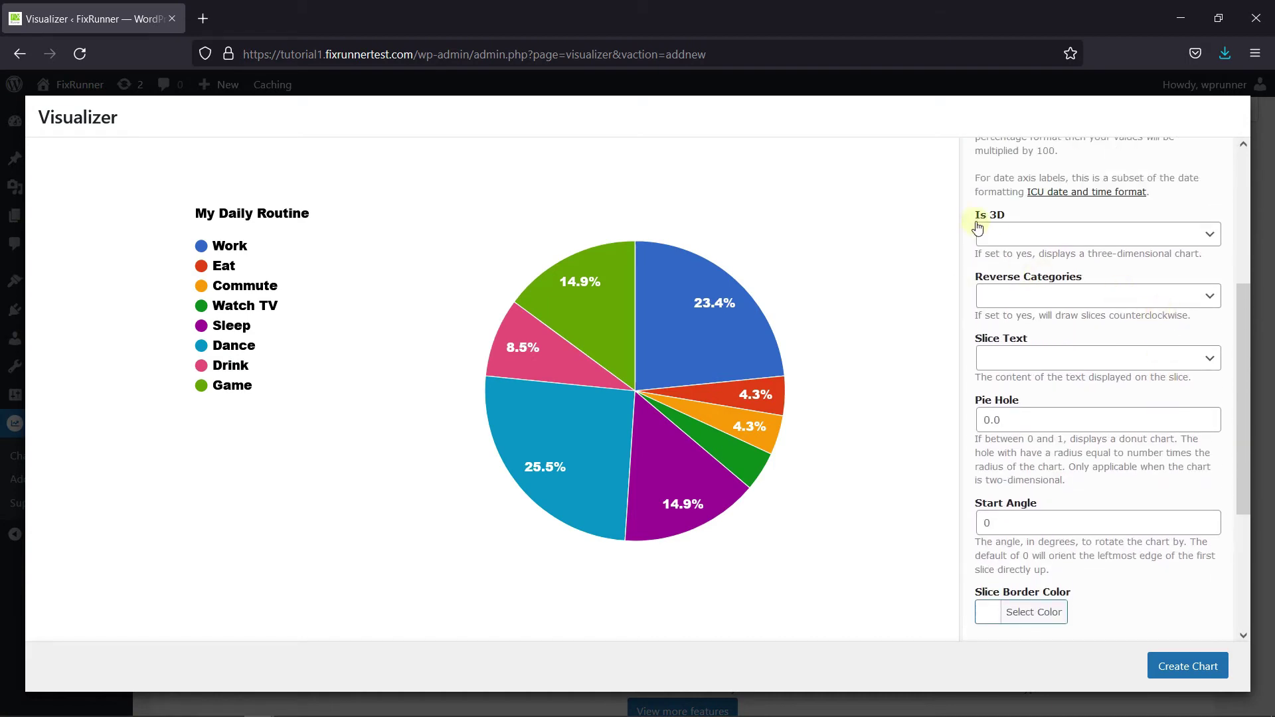
{"action": "left_click", "coordinate": [1044, 242]}
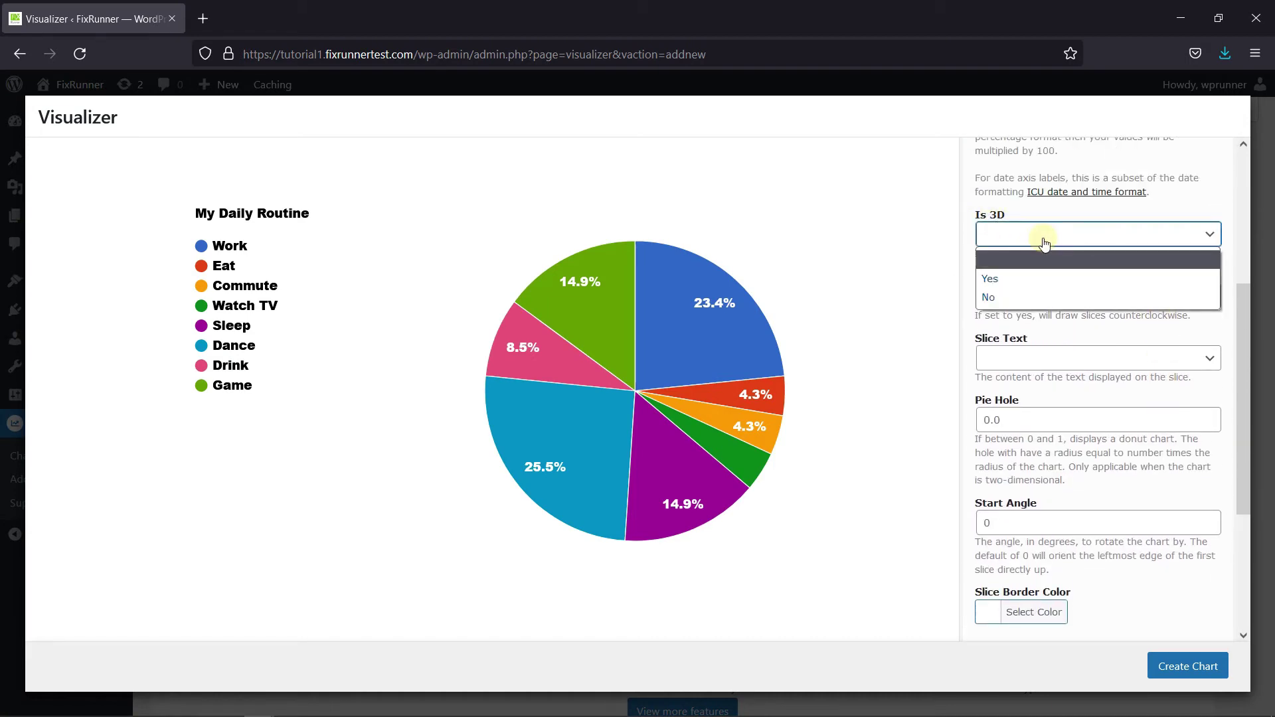
{"action": "left_click", "coordinate": [1035, 279]}
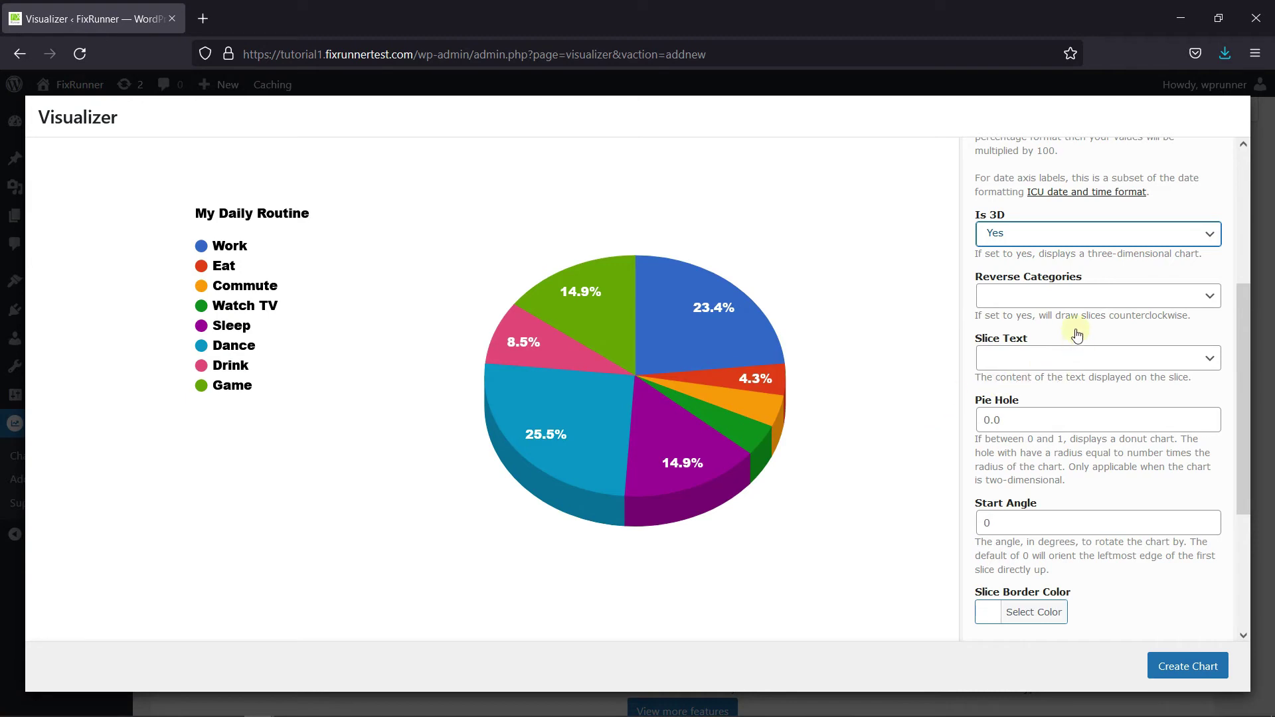
Step: Try Reverse Categories = Yes, then reset it to blank to keep the original slice order
{"action": "left_click", "coordinate": [1036, 296]}
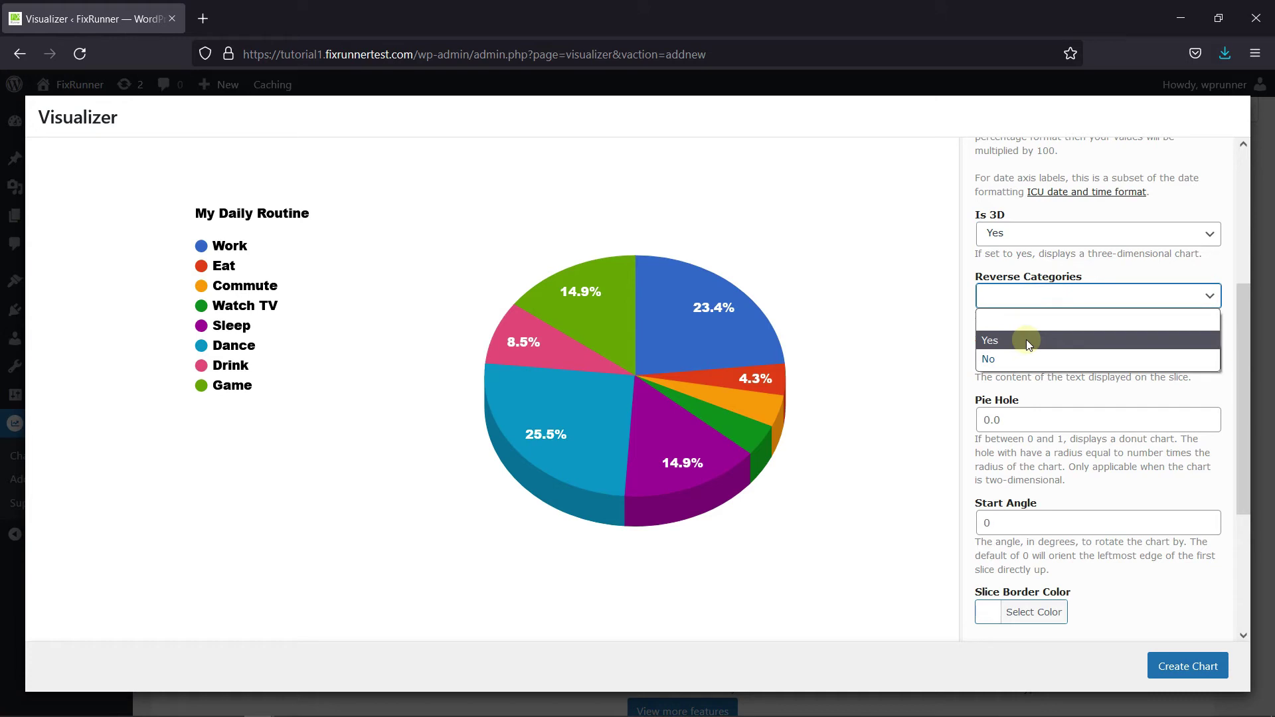
{"action": "left_click", "coordinate": [1026, 341]}
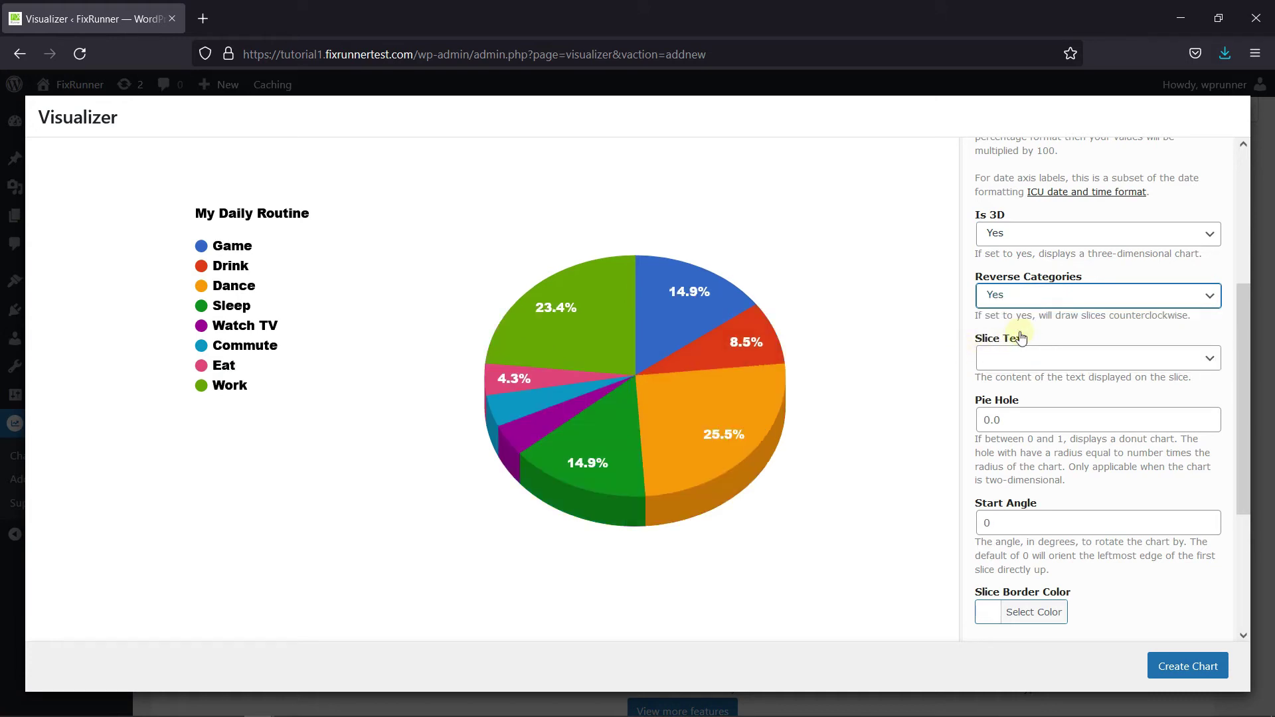
{"action": "left_click", "coordinate": [1006, 295]}
{"action": "left_click", "coordinate": [1014, 322]}
{"action": "left_click", "coordinate": [1018, 304]}
{"action": "left_click", "coordinate": [1186, 260]}
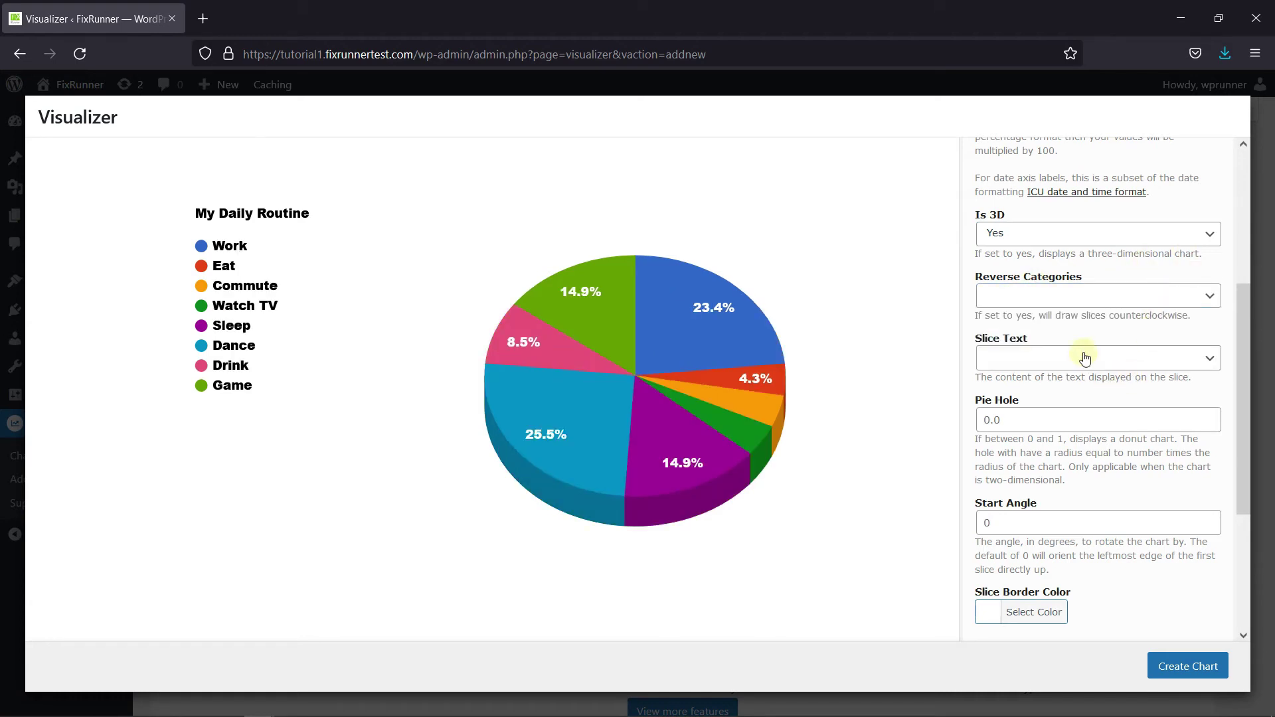
{"action": "scroll", "coordinate": [1084, 345], "scroll_direction": "down", "scroll_amount": 3}
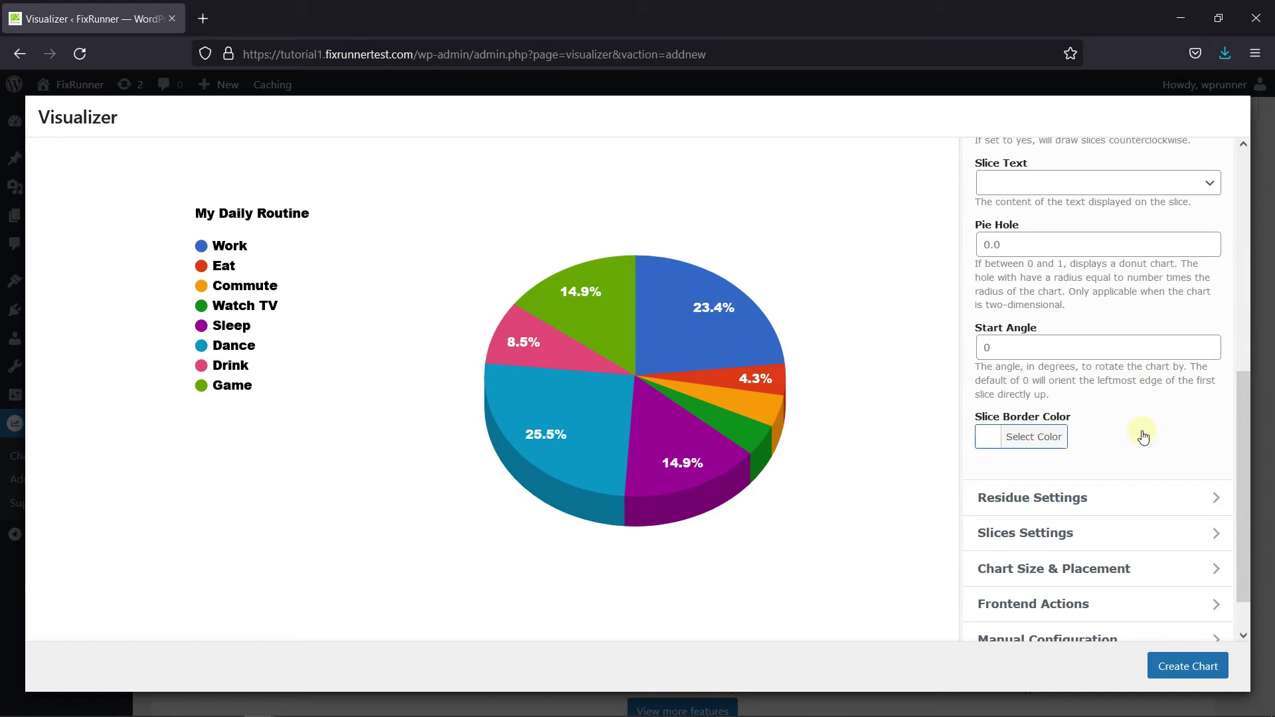
{"action": "scroll", "coordinate": [1143, 436], "scroll_direction": "down", "scroll_amount": 1}
Step: Expand the Work slice settings, try a 0.1 offset, then clear it back to 0.0
{"action": "left_click", "coordinate": [1136, 480]}
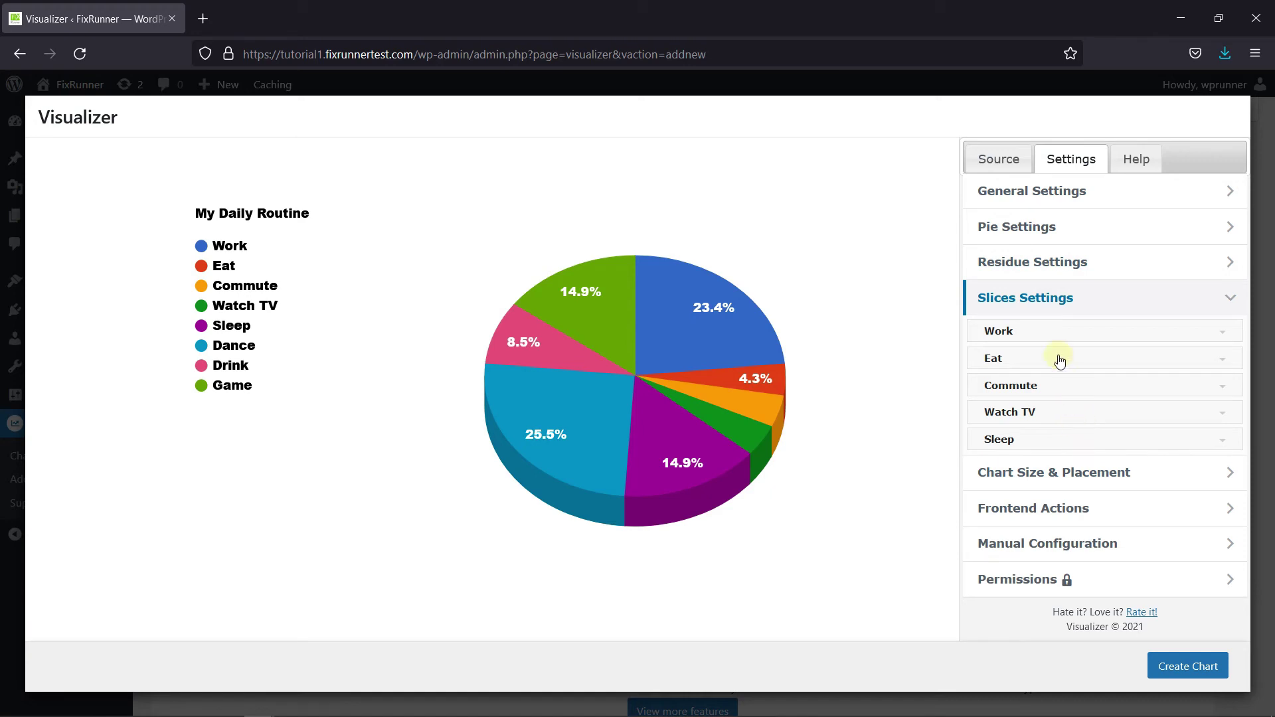
{"action": "left_click", "coordinate": [1030, 344]}
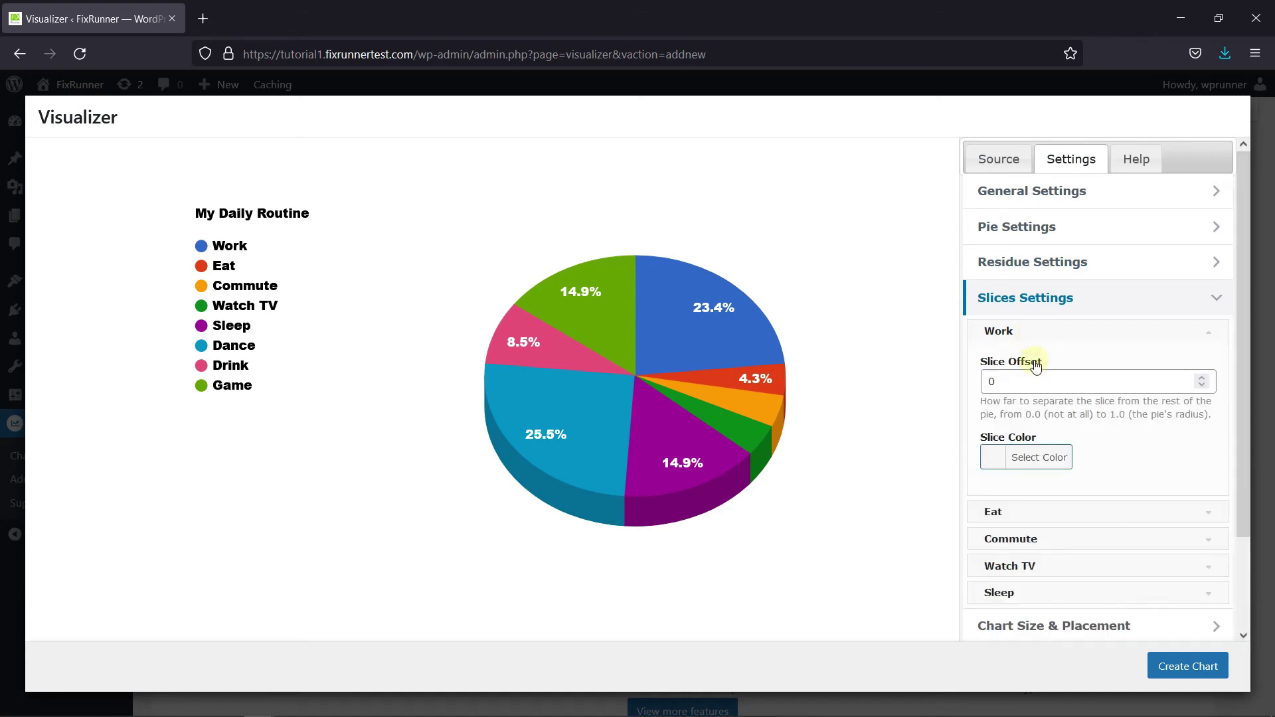
{"action": "left_click", "coordinate": [1097, 376]}
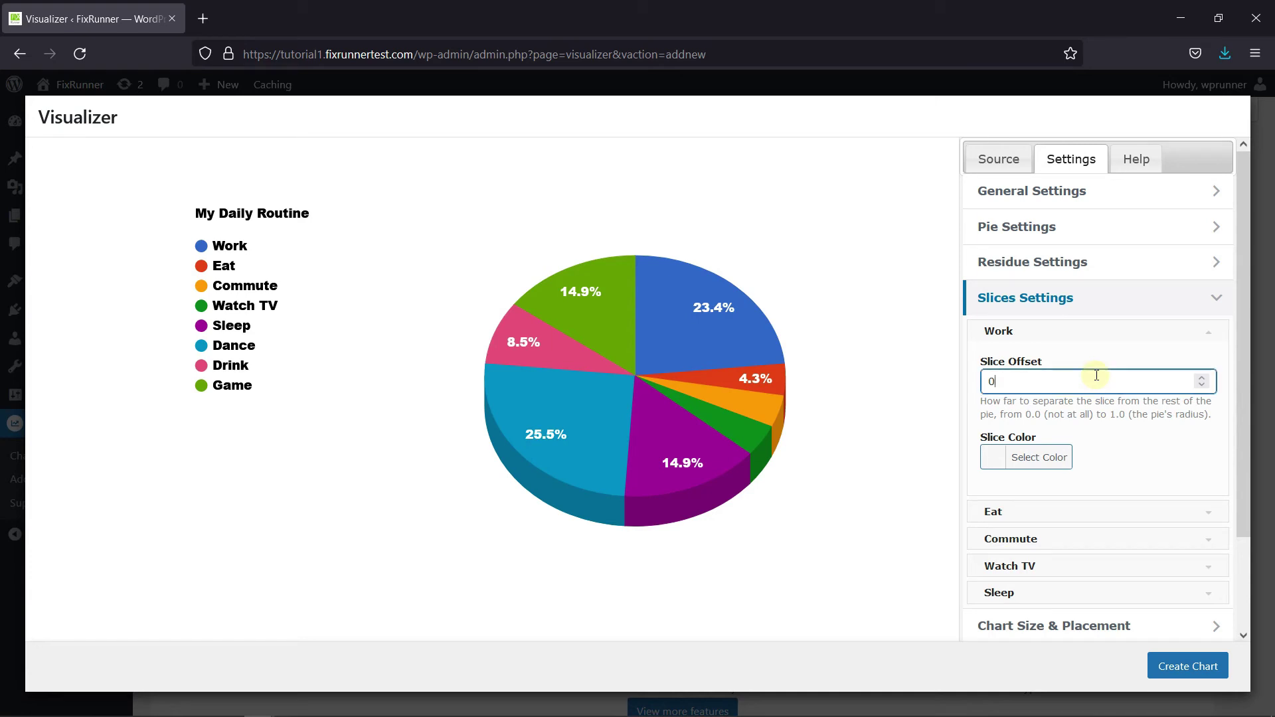
{"action": "type", "text": ".1"}
{"action": "mouse_move", "coordinate": [676, 311]}
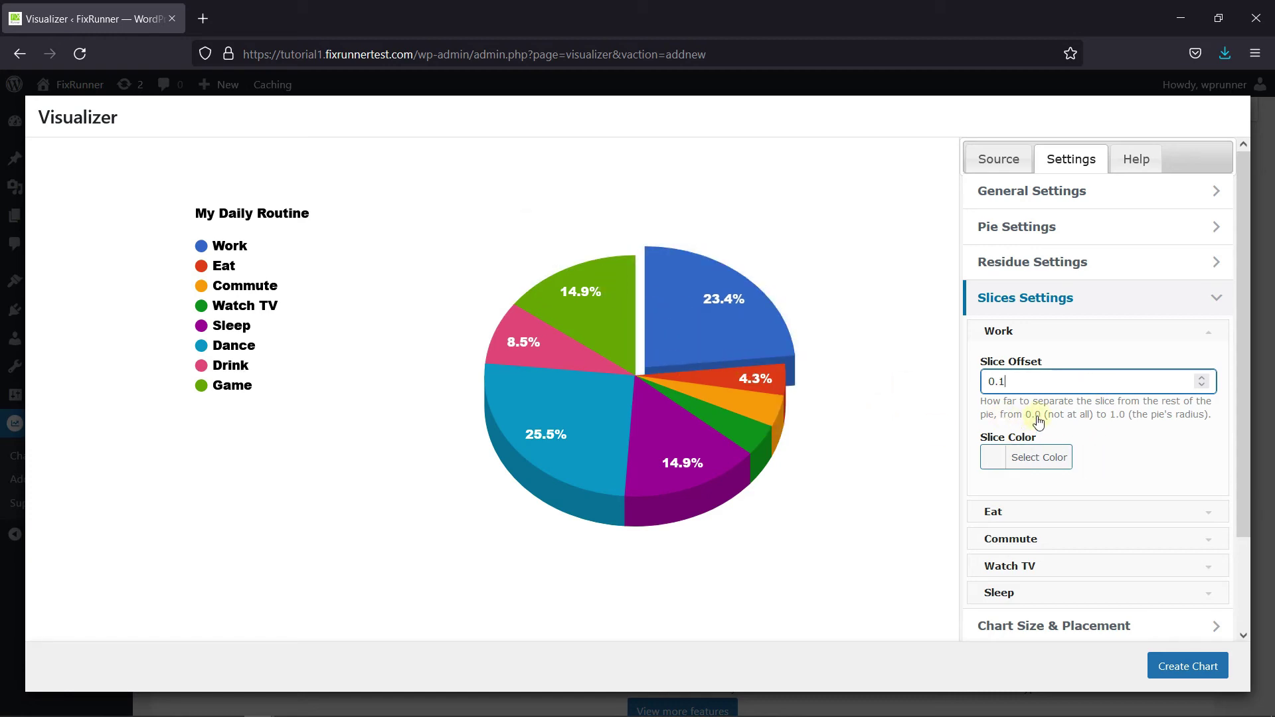
{"action": "left_click_drag", "start_coordinate": [1027, 381], "coordinate": [978, 397]}
{"action": "key", "text": "BackSpace"}
{"action": "left_click", "coordinate": [1170, 452]}
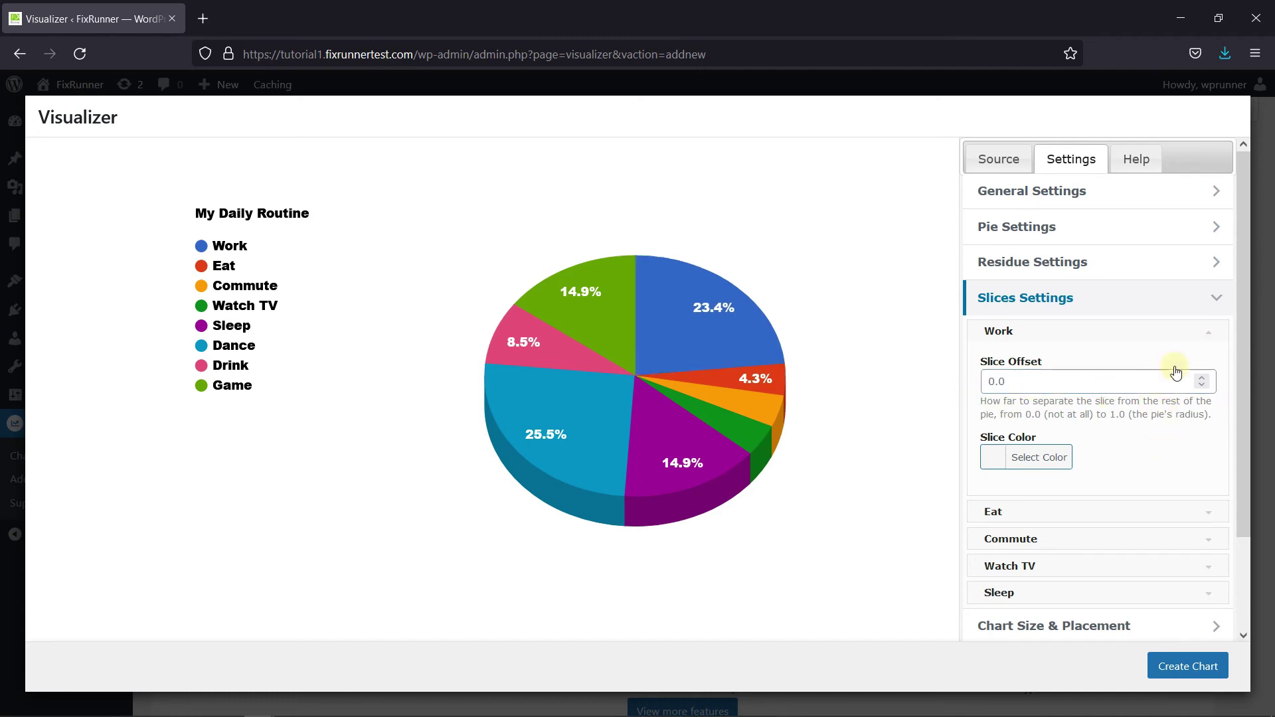
{"action": "scroll", "coordinate": [1174, 370], "scroll_direction": "down", "scroll_amount": 3}
Step: Review the Chart Size & Placement settings, then create the chart to save it to the library
{"action": "left_click", "coordinate": [1058, 521]}
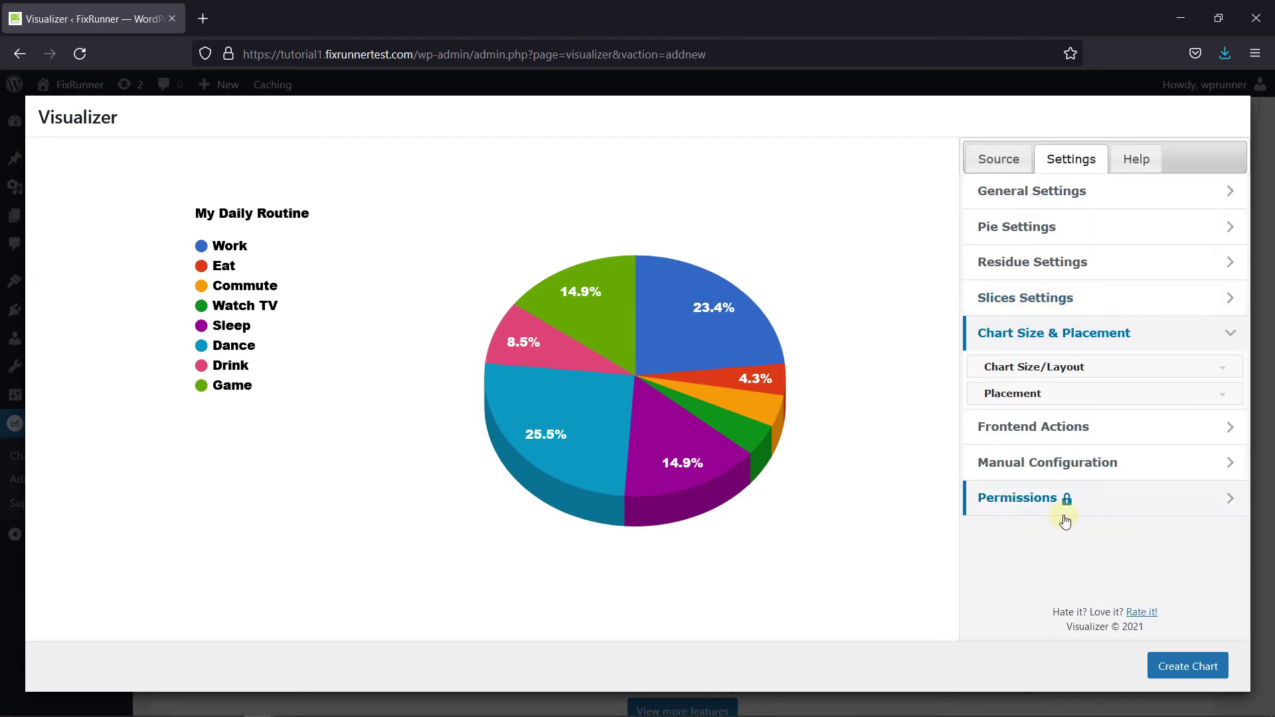
{"action": "left_click", "coordinate": [1062, 369]}
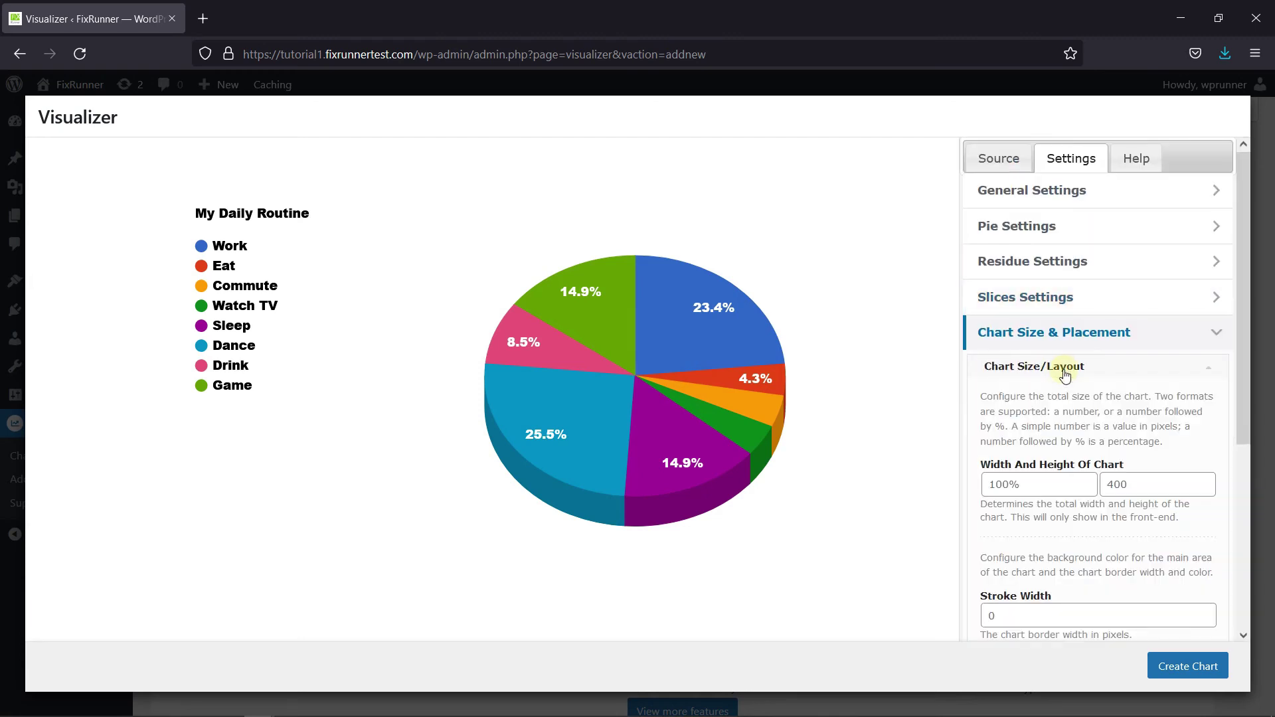
{"action": "scroll", "coordinate": [1062, 372], "scroll_direction": "down", "scroll_amount": 3}
{"action": "scroll", "coordinate": [1180, 360], "scroll_direction": "down", "scroll_amount": 2}
{"action": "scroll", "coordinate": [1181, 361], "scroll_direction": "up", "scroll_amount": 3}
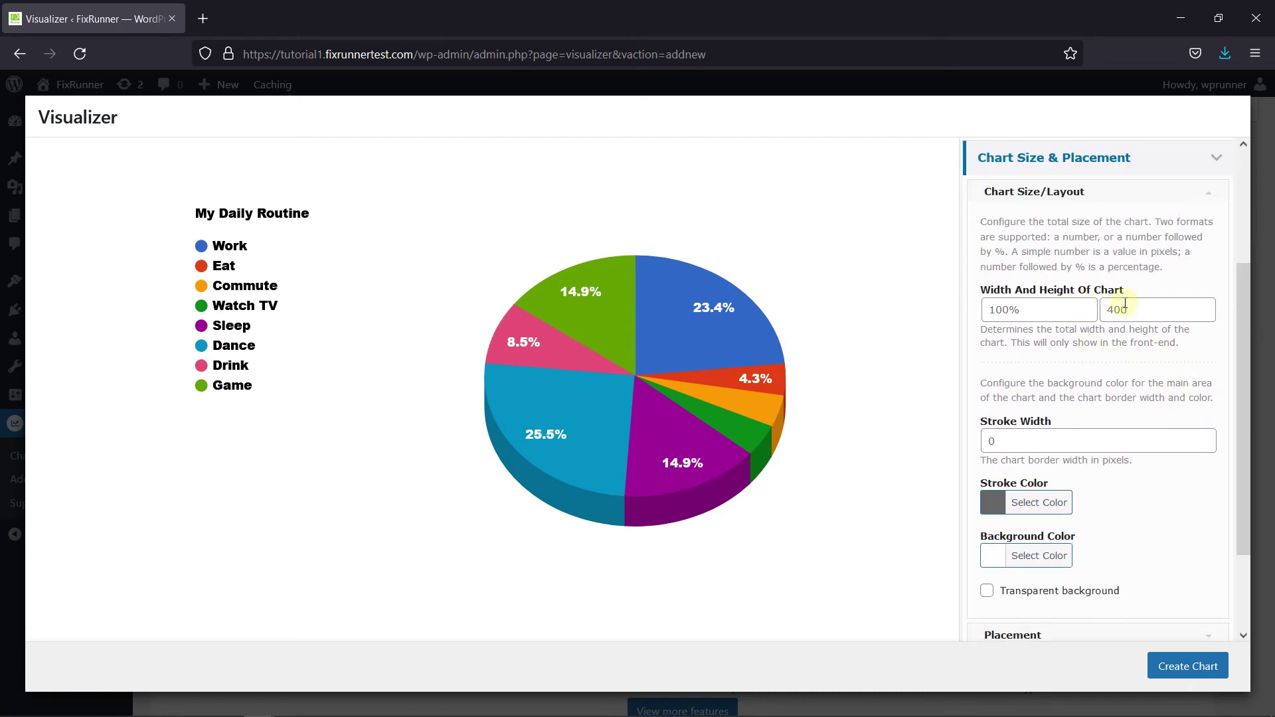
{"action": "scroll", "coordinate": [1113, 492], "scroll_direction": "down", "scroll_amount": 2}
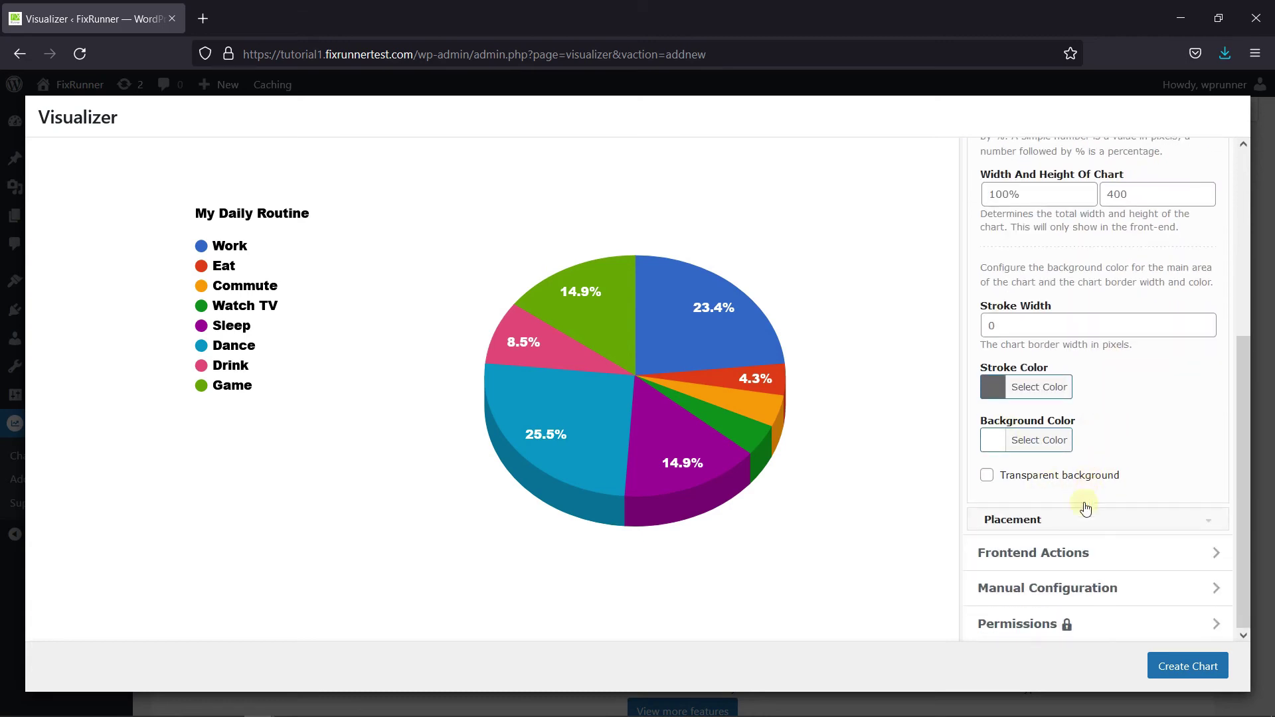
{"action": "left_click", "coordinate": [1031, 529]}
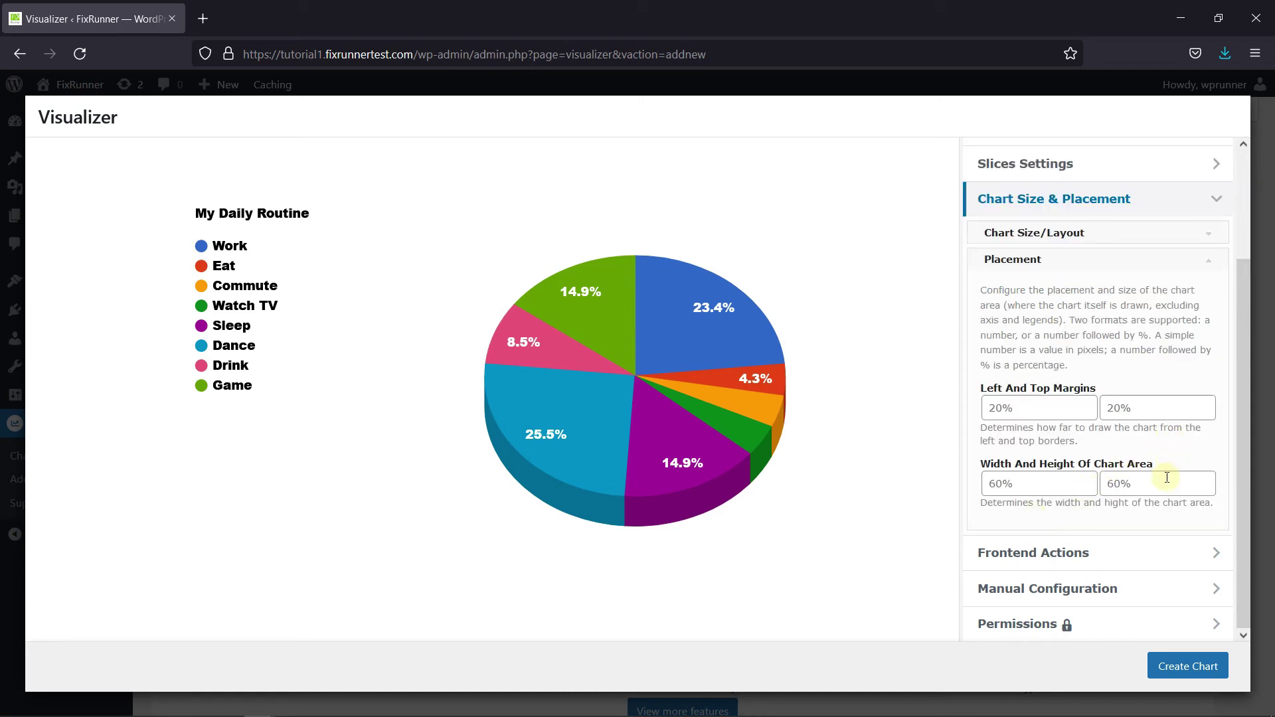
{"action": "left_click", "coordinate": [1193, 672]}
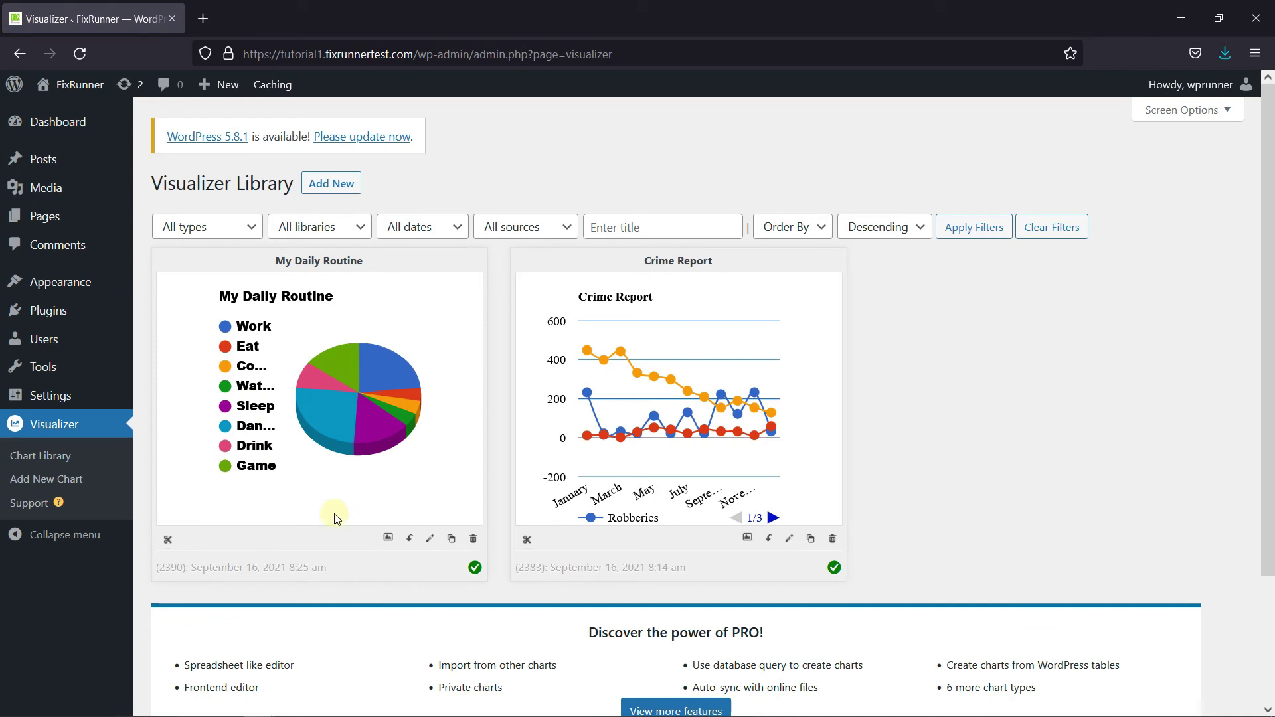
Step: Copy the My Daily Routine chart's shortcode and start a new WordPress page
{"action": "left_click", "coordinate": [165, 539]}
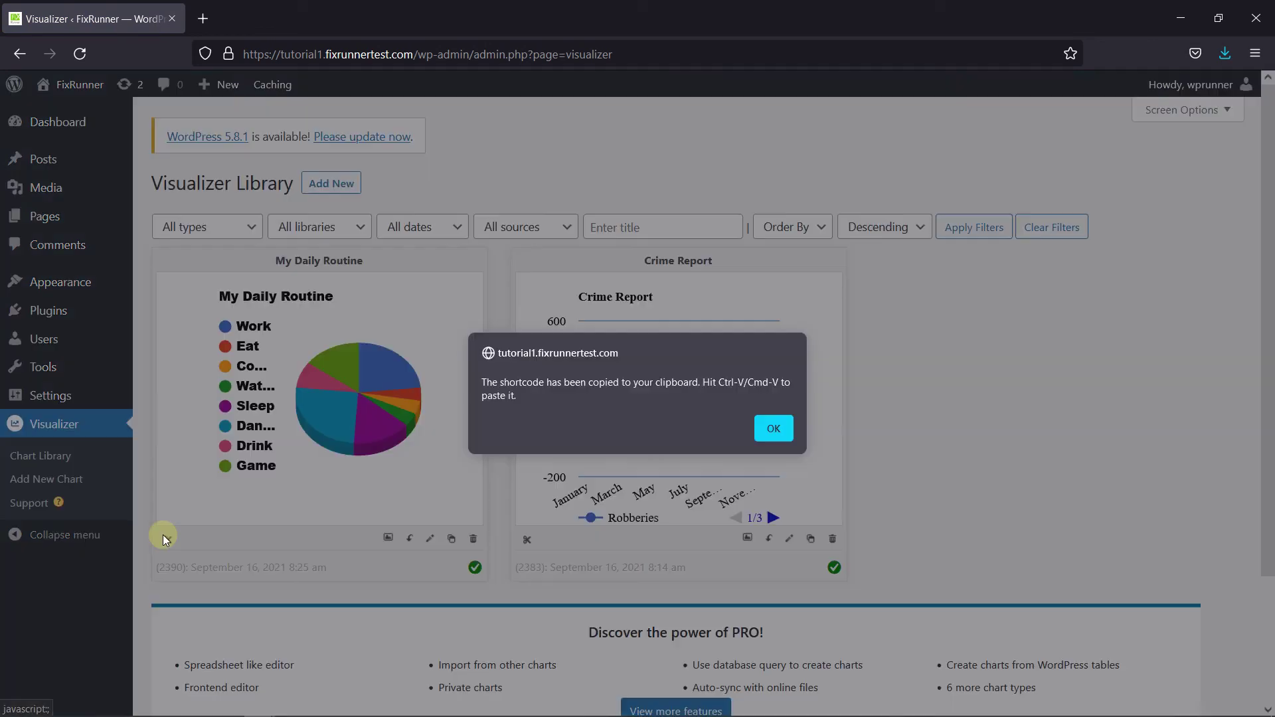
{"action": "left_click", "coordinate": [774, 426]}
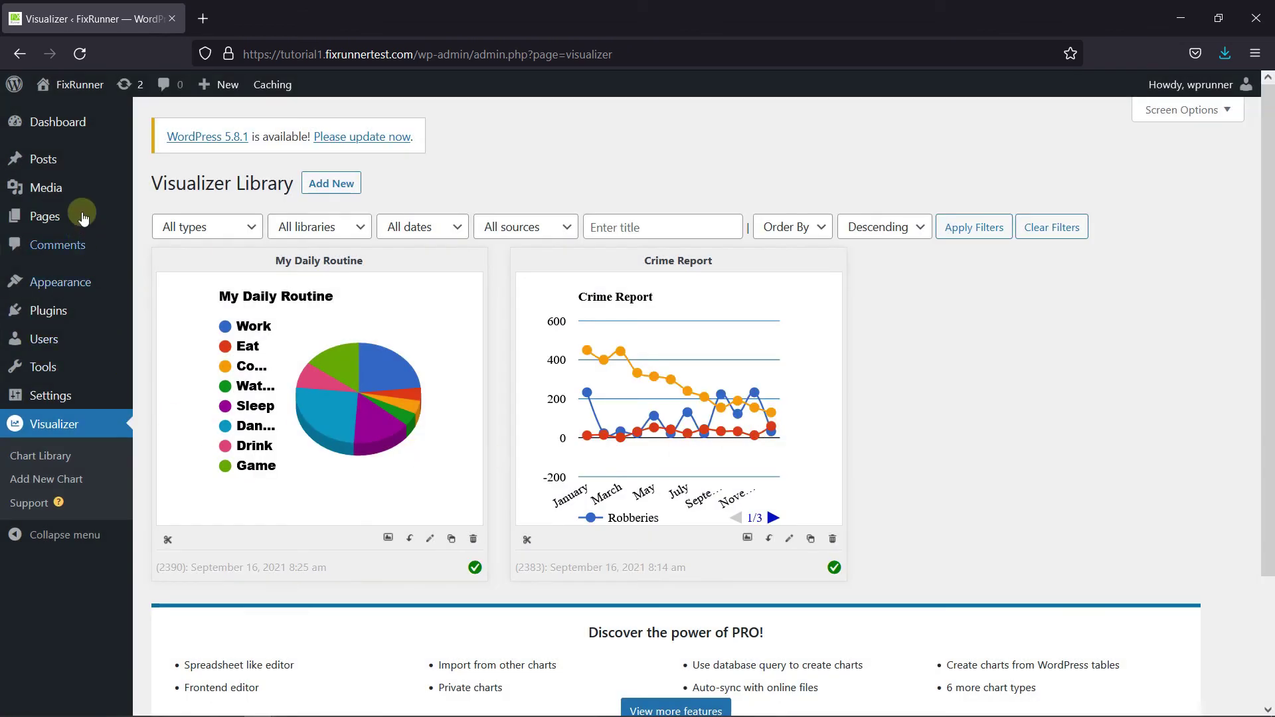
{"action": "mouse_move", "coordinate": [82, 216]}
{"action": "left_click", "coordinate": [168, 241]}
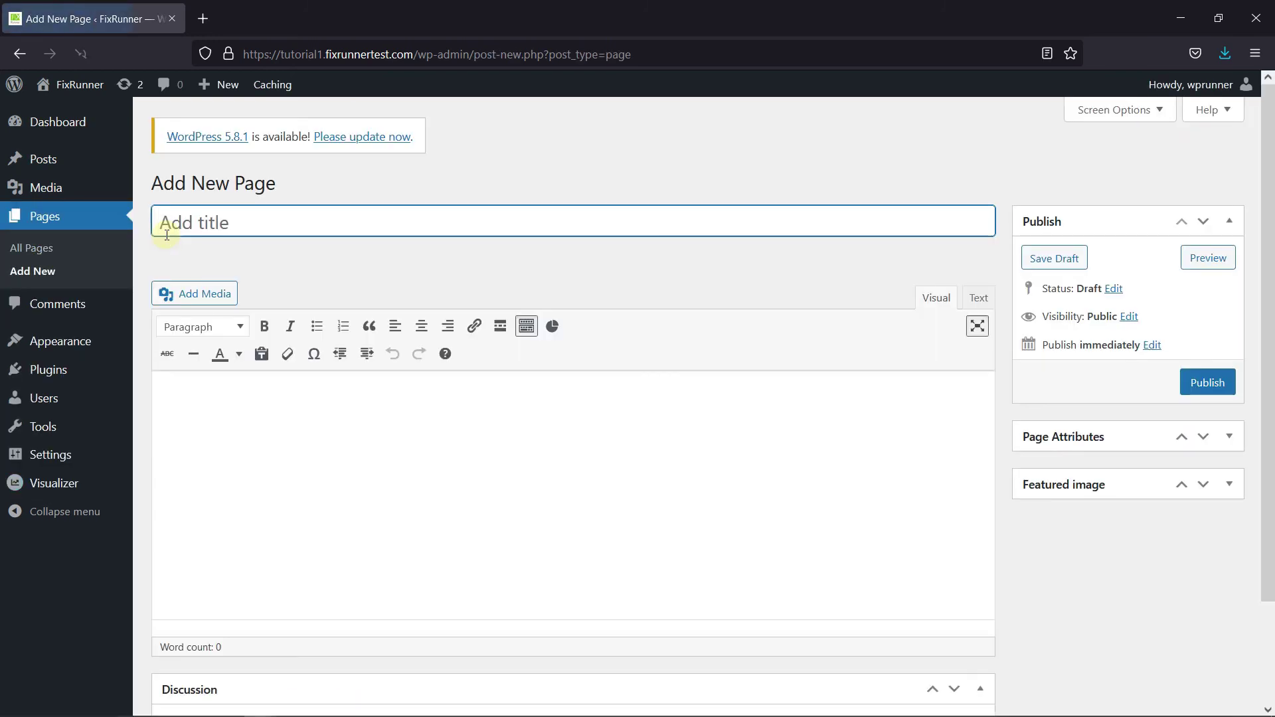
Step: Title the page 'My Daily Routine', paste the chart shortcode into its body, and preview it
{"action": "type", "text": "My Daily Routine"}
{"action": "left_click", "coordinate": [399, 427]}
{"action": "type", "text": "[visualizer id=\"2390\" lazy=\"no\" class=\"\"]"}
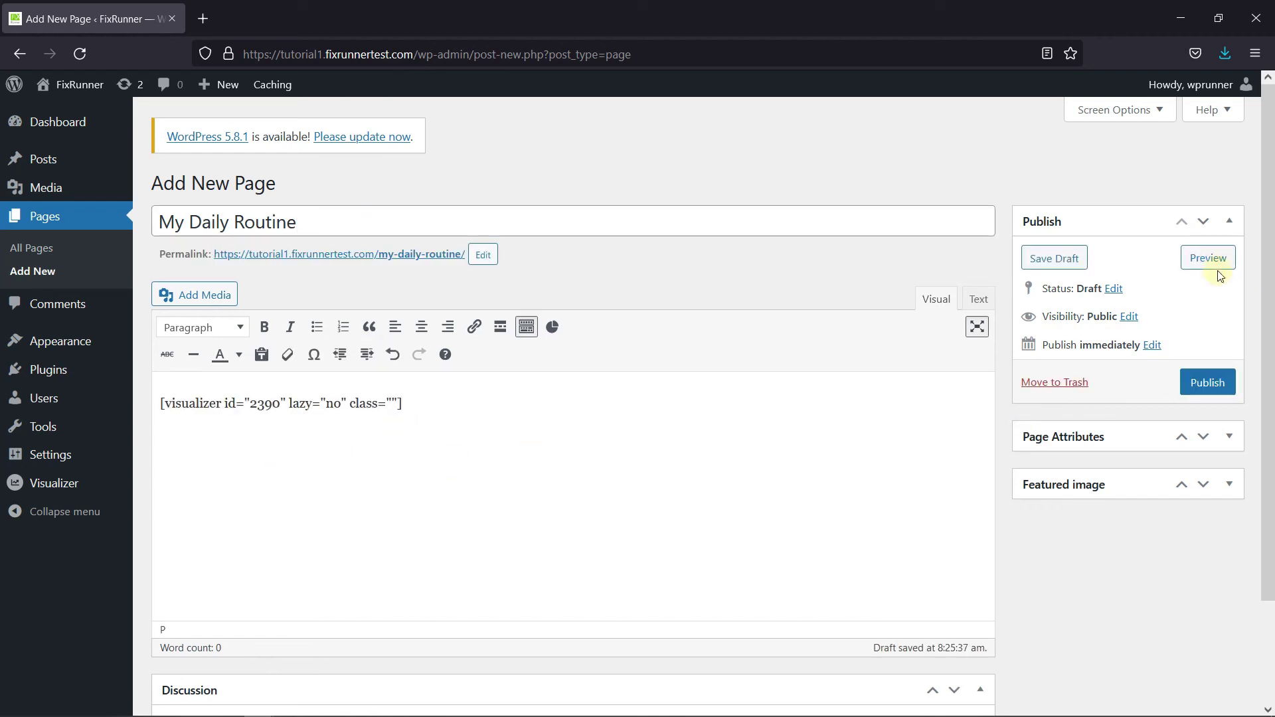
{"action": "left_click", "coordinate": [1215, 261]}
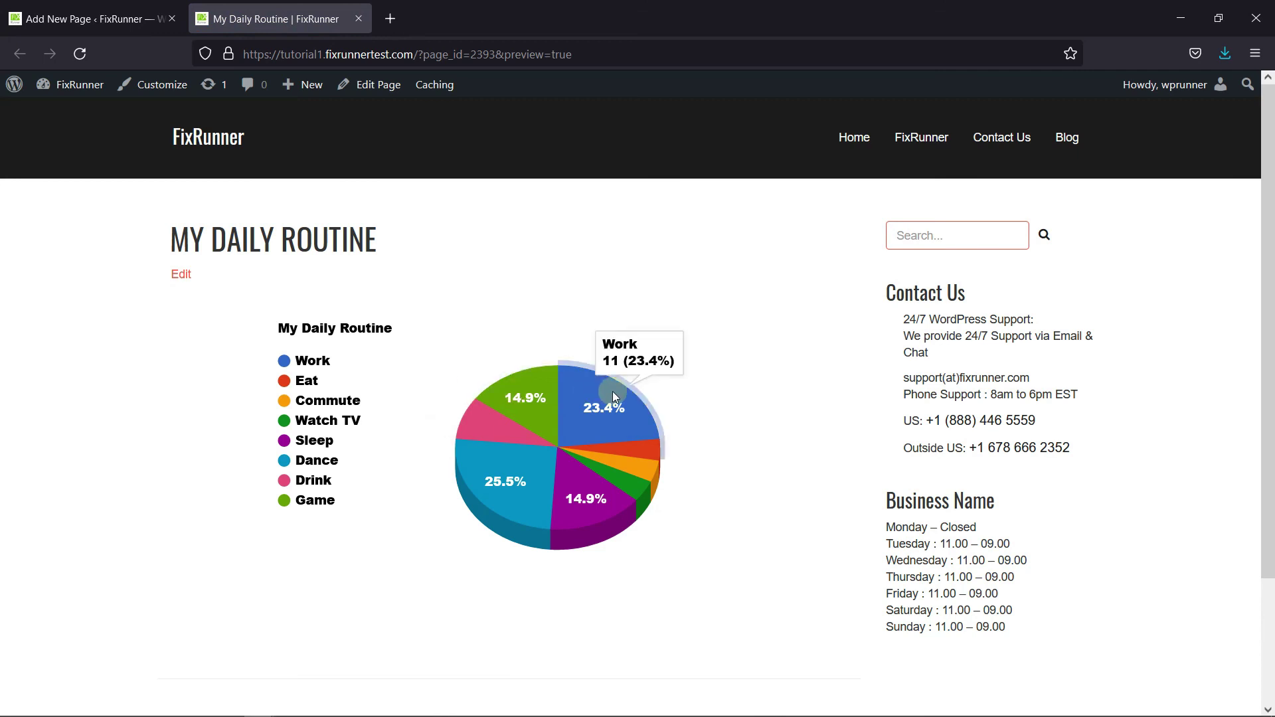
Step: Inspect the previewed 3D pie's slice tooltips, such as Eat 2 (4.3%)
{"action": "mouse_move", "coordinate": [517, 510]}
{"action": "mouse_move", "coordinate": [634, 470]}
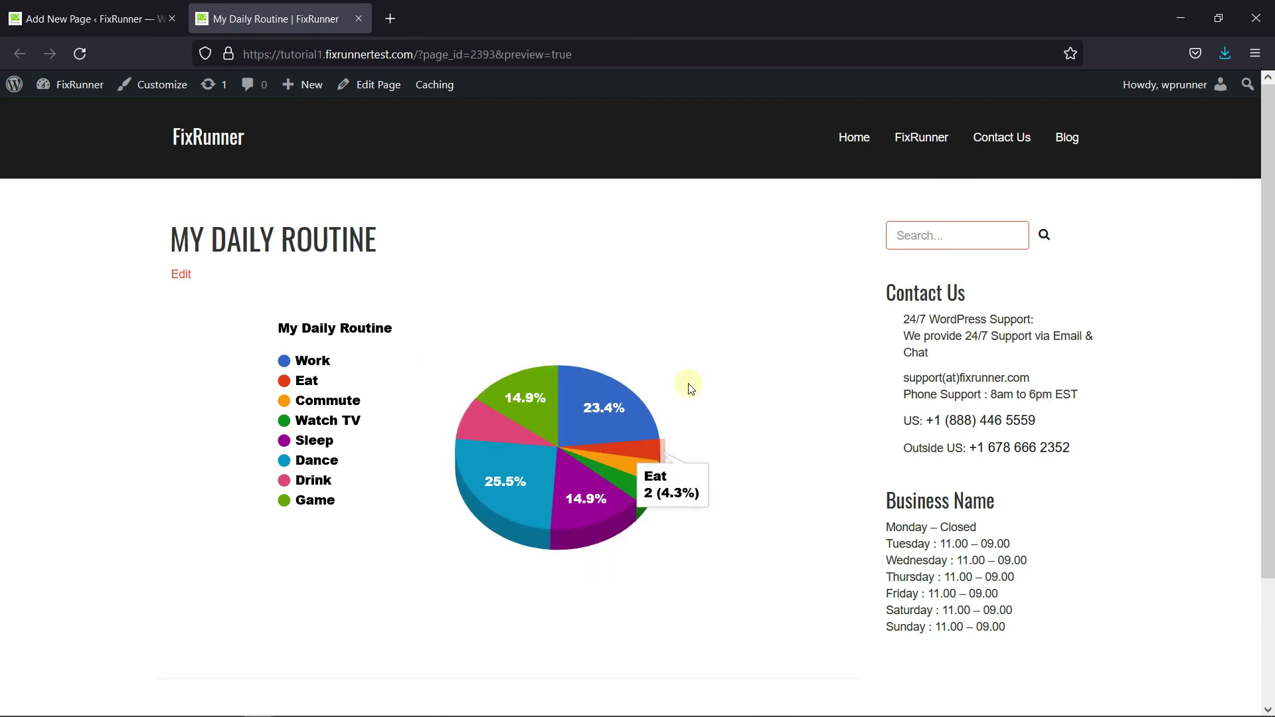